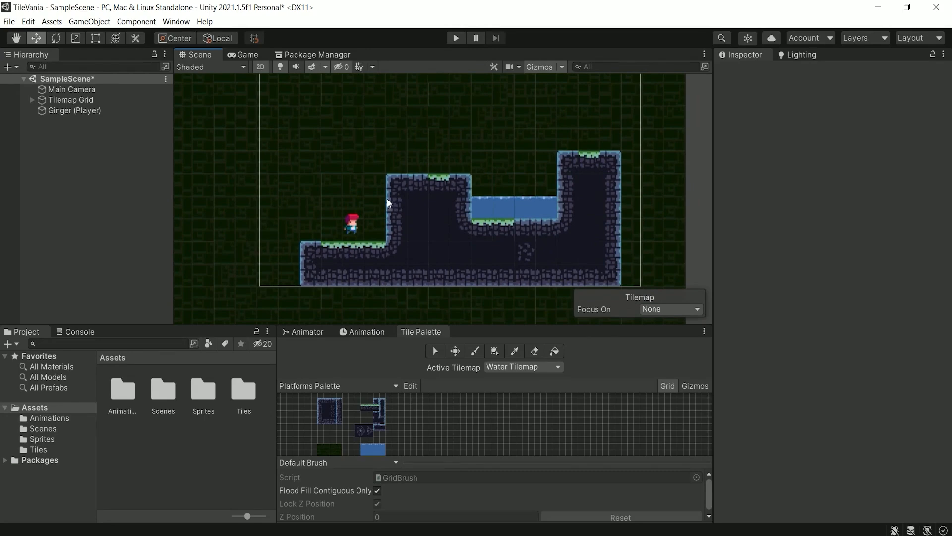
pyautogui.moveTo(386, 198); pyautogui.dragTo(405, 195, button='middle')
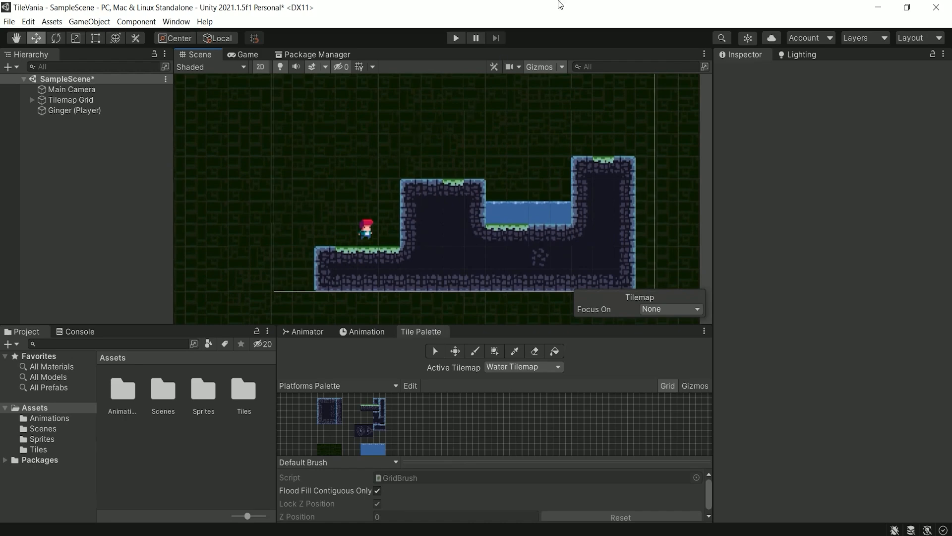
pyautogui.moveTo(308, 214); pyautogui.dragTo(378, 240, button='middle')
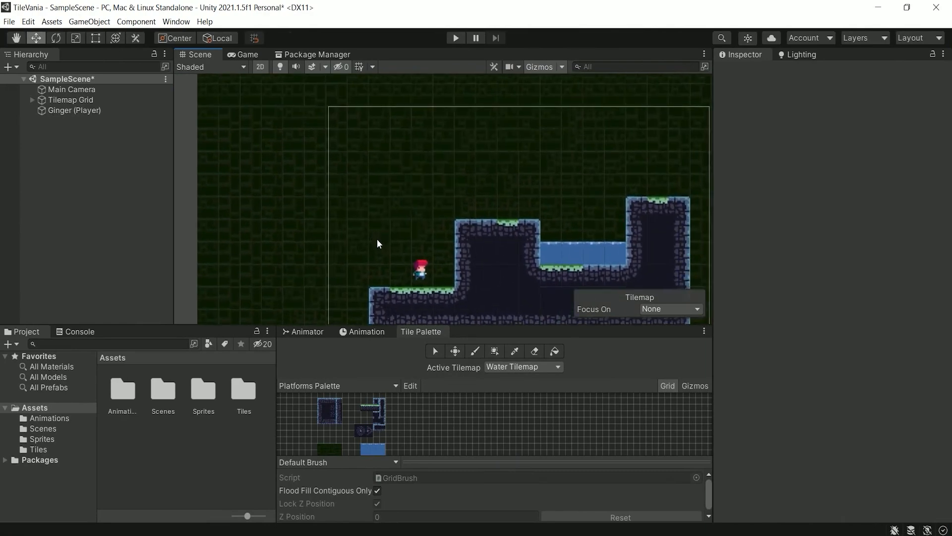
pyautogui.moveTo(372, 235); pyautogui.dragTo(373, 186, button='middle')
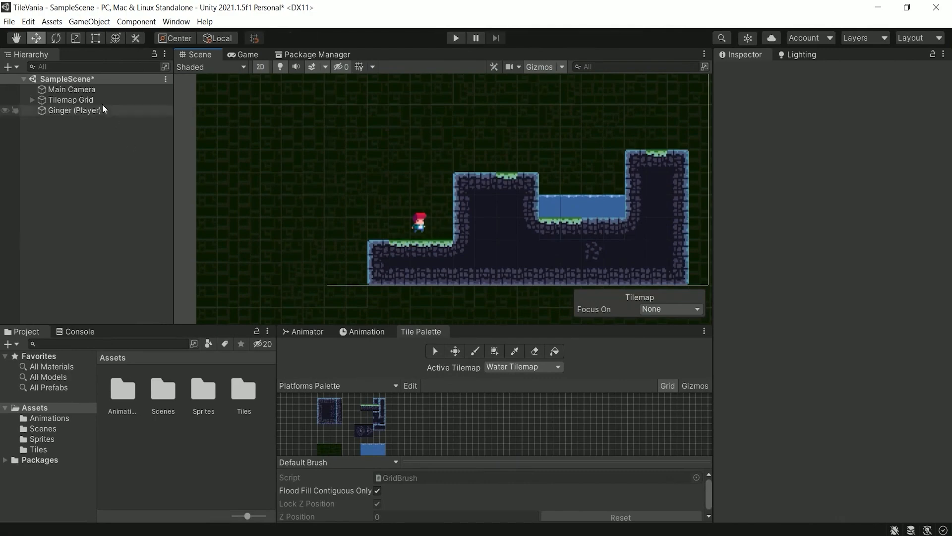
# Step: Create a 2D circle sprite and place it in the empty area beside the level, at about X -18.2, Y -0.5
pyautogui.rightClick(63, 165)
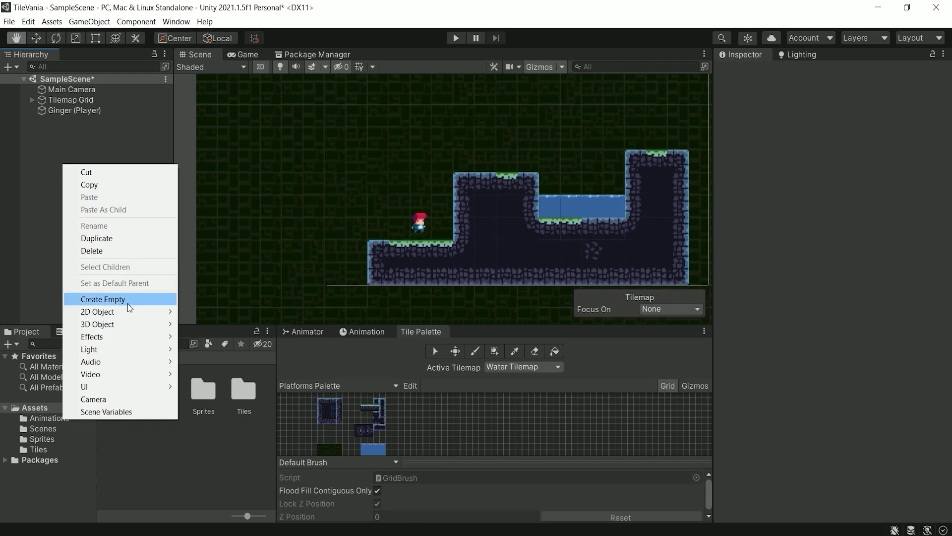
pyautogui.moveTo(121, 311)
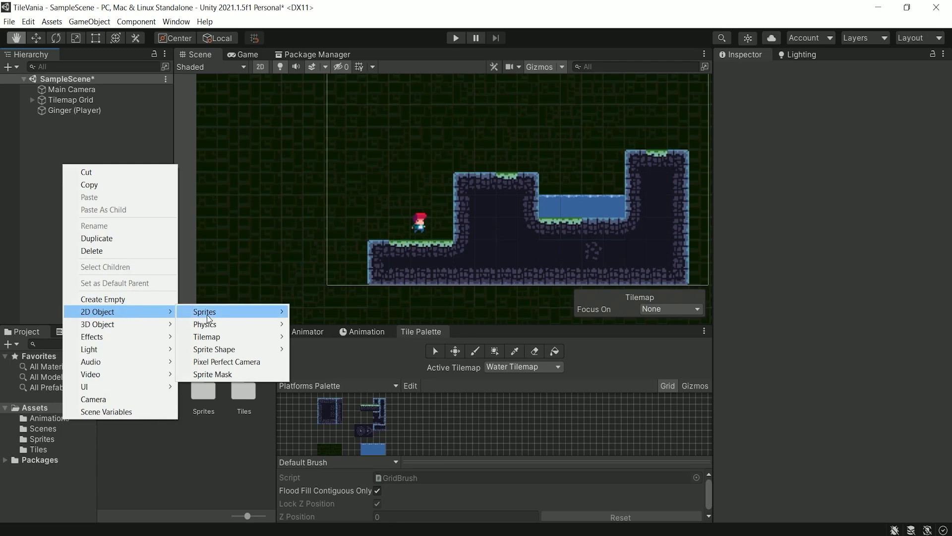
pyautogui.moveTo(207, 315)
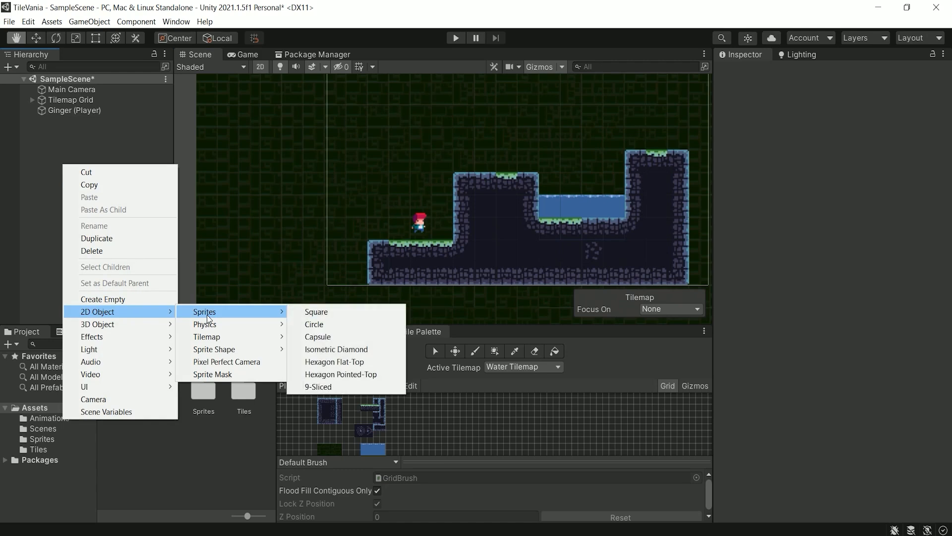
pyautogui.click(321, 326)
pyautogui.press('w')
pyautogui.press('f')
pyautogui.moveTo(582, 181); pyautogui.dragTo(339, 171)
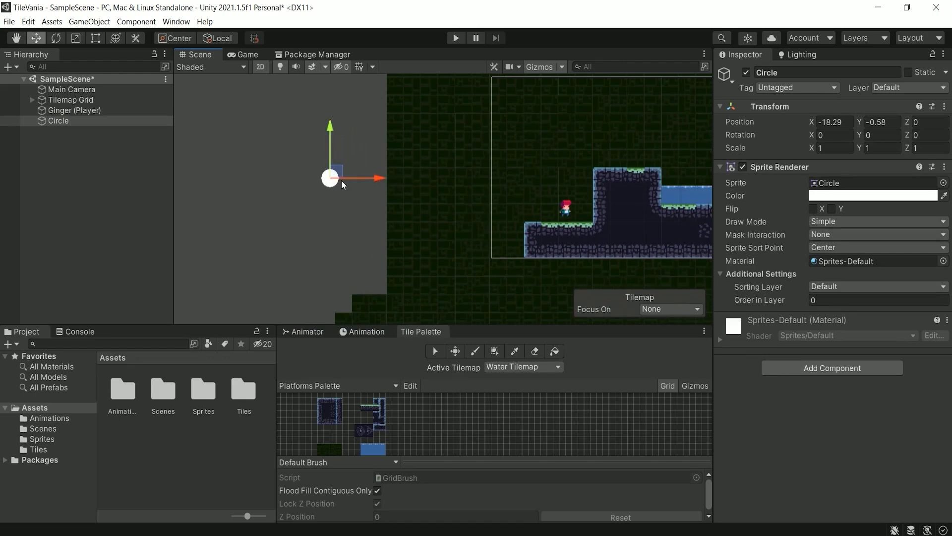
pyautogui.scroll(-1, 341, 180)
pyautogui.moveTo(340, 190); pyautogui.dragTo(395, 205, button='middle')
pyautogui.scroll(3, 395, 202)
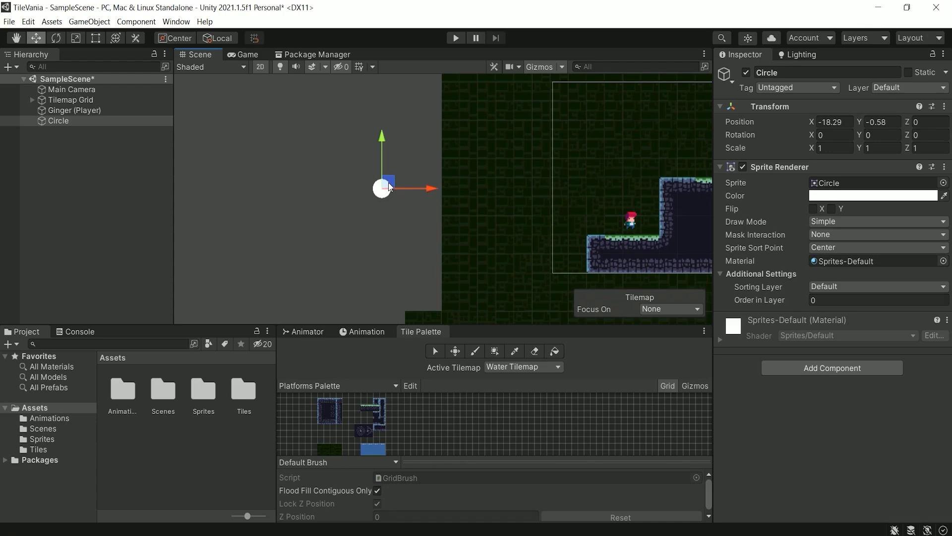
pyautogui.moveTo(387, 193)
pyautogui.mouseDown()
pyautogui.moveTo(366, 188)
pyautogui.moveTo(388, 190)
pyautogui.mouseUp()
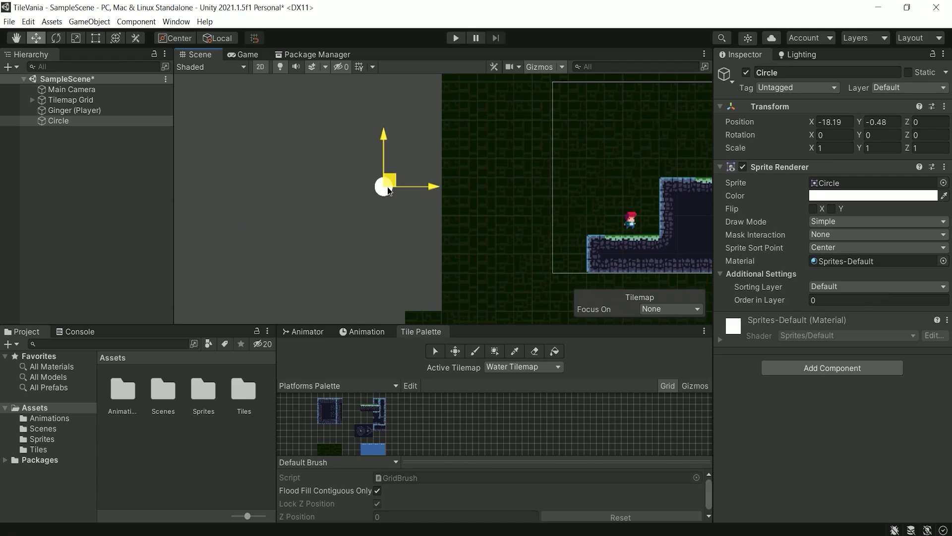
pyautogui.moveTo(388, 186); pyautogui.dragTo(388, 186)
# Step: Duplicate the circle twice, placing the copies at about X -21.1, Y 0.3 and X -21.5, Y -2.7
pyautogui.click(43, 121)
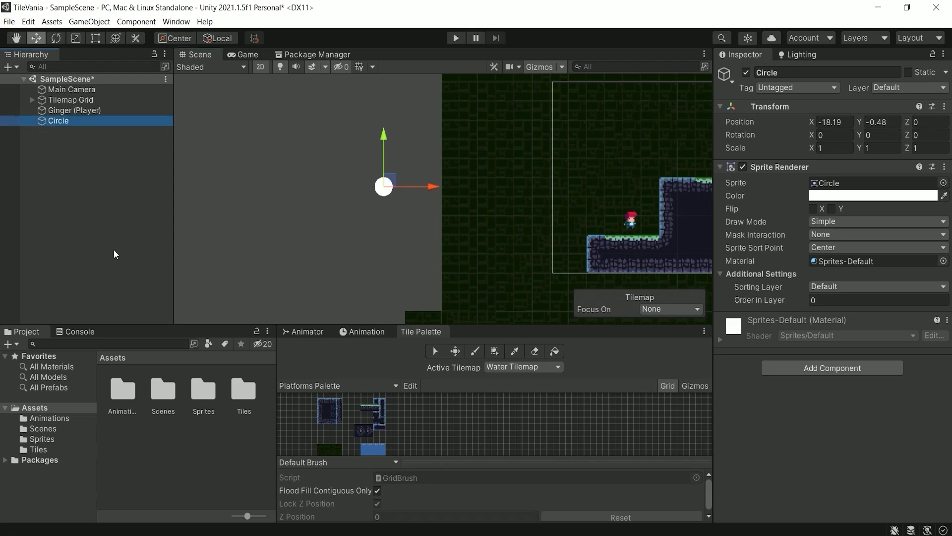
pyautogui.hotkey('ctrl', 'd')
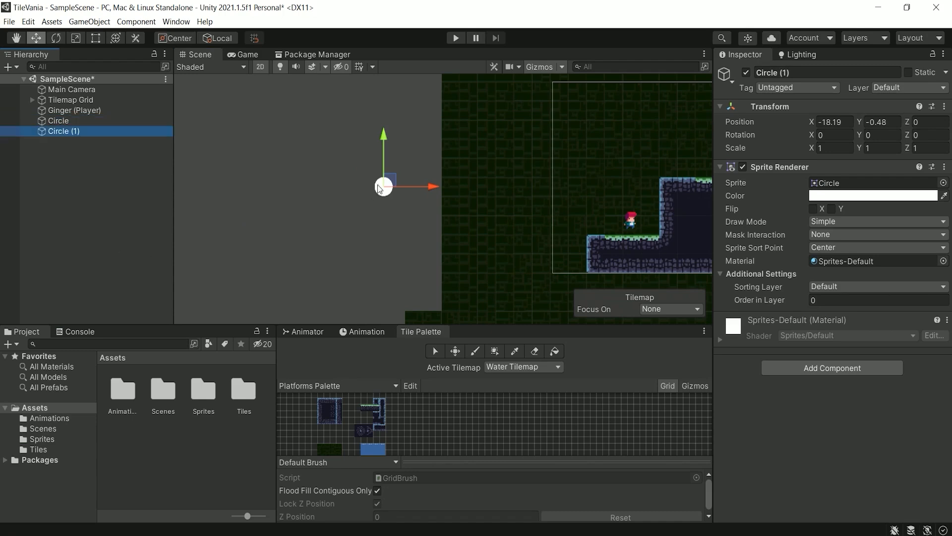
pyautogui.moveTo(393, 182); pyautogui.dragTo(339, 162)
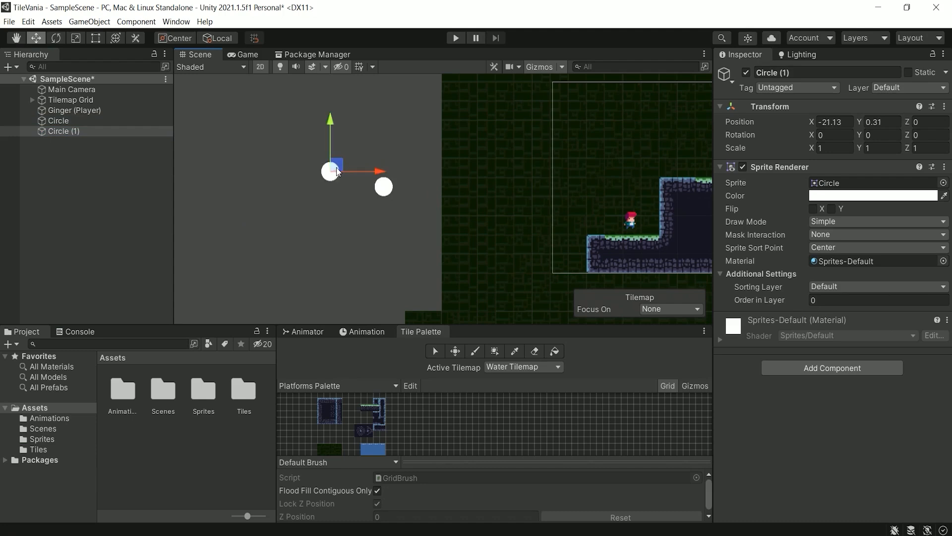
pyautogui.hotkey('ctrl', 'd')
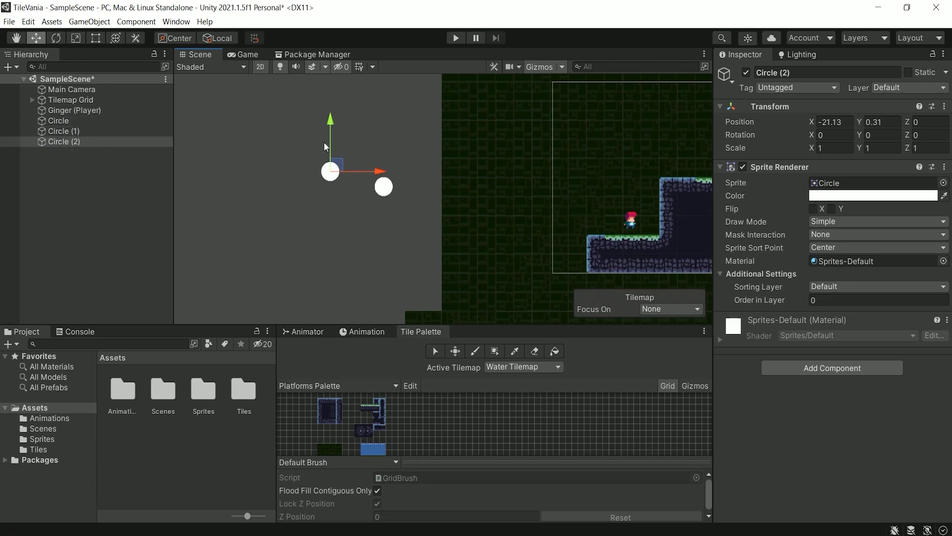
pyautogui.moveTo(346, 164); pyautogui.dragTo(330, 223)
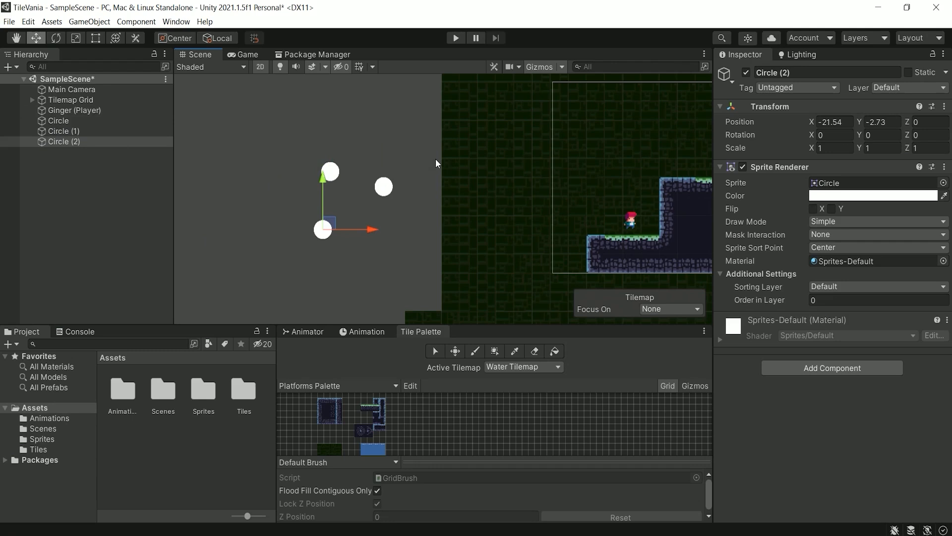
# Step: Set the original circle's Sprite Renderer color to bright green, hex 2AFF50
pyautogui.click(385, 190)
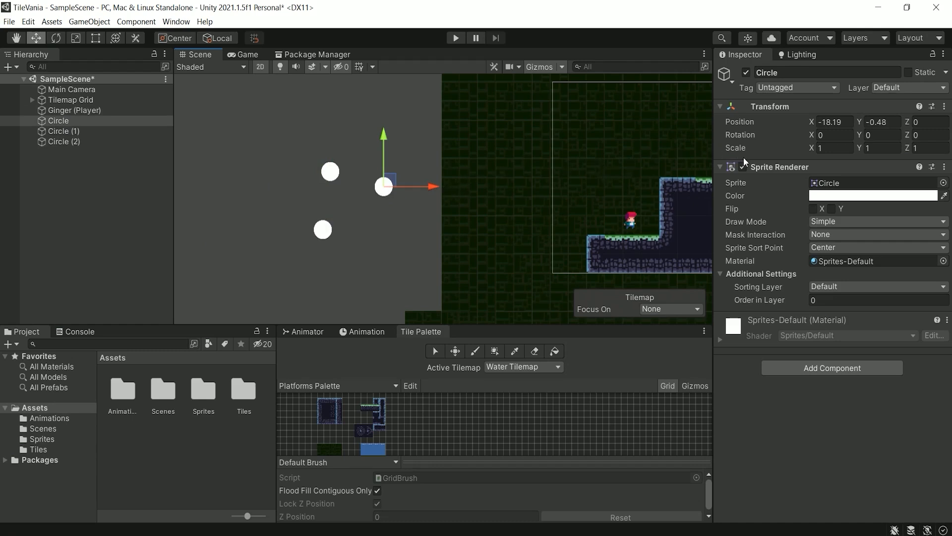
pyautogui.click(832, 198)
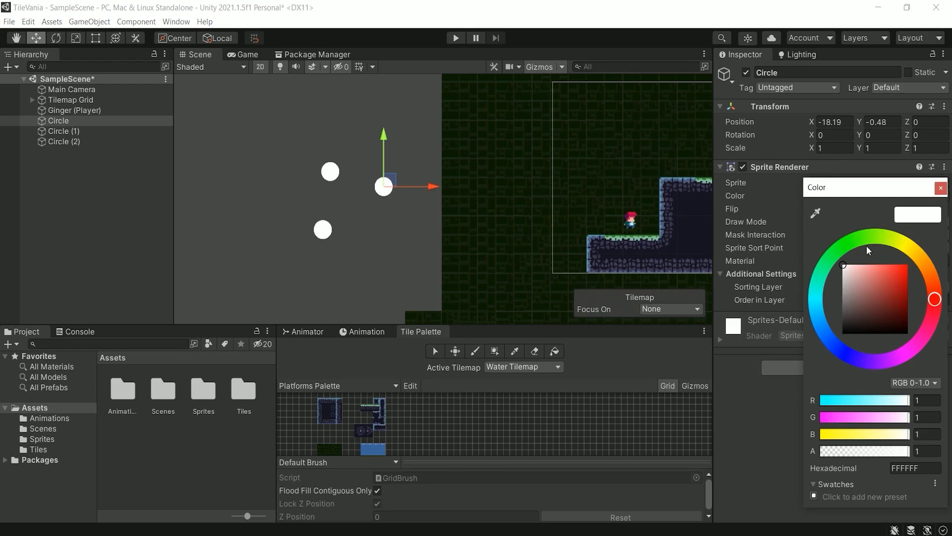
pyautogui.click(838, 254)
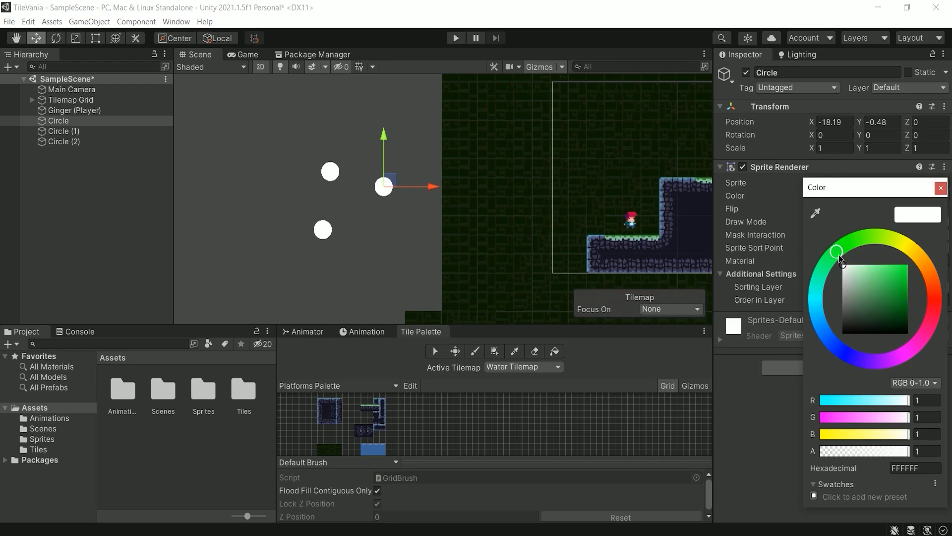
pyautogui.moveTo(875, 276); pyautogui.dragTo(898, 264)
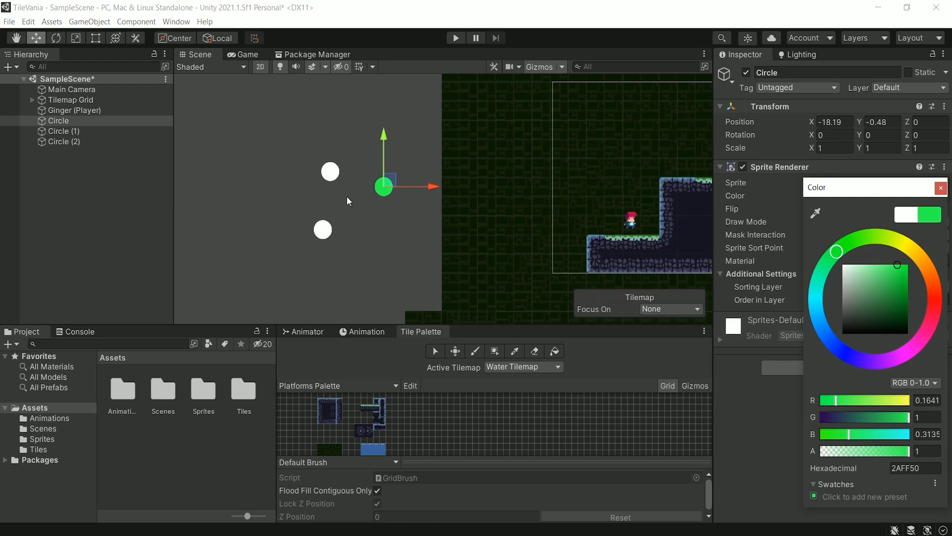
pyautogui.click(387, 191)
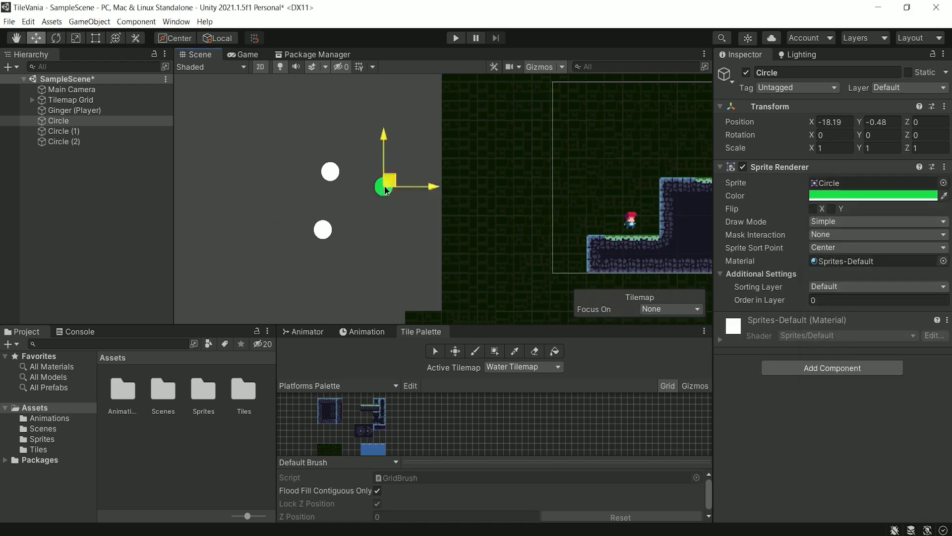
# Step: Scale the green circle uniformly to about 1.6
pyautogui.moveTo(387, 187); pyautogui.dragTo(386, 186, button='middle')
pyautogui.press('e')
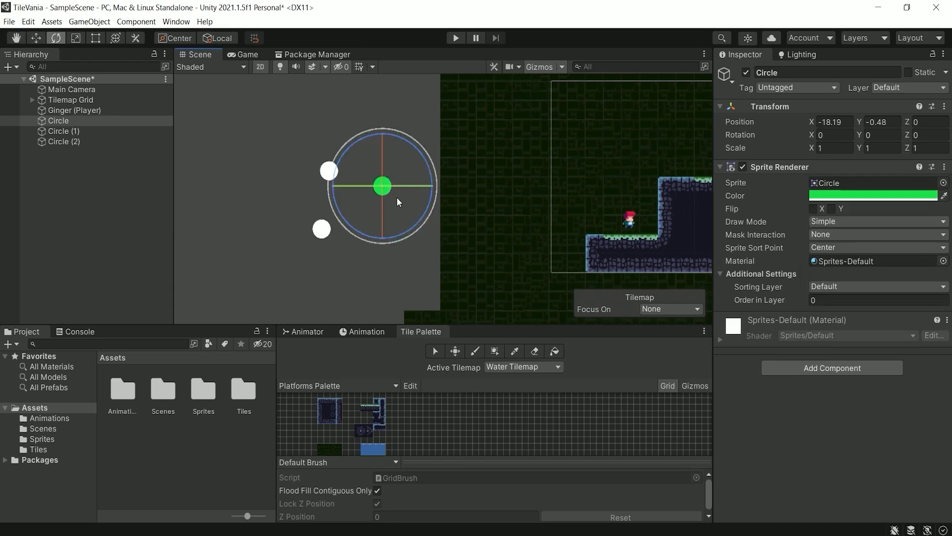
pyautogui.press('r')
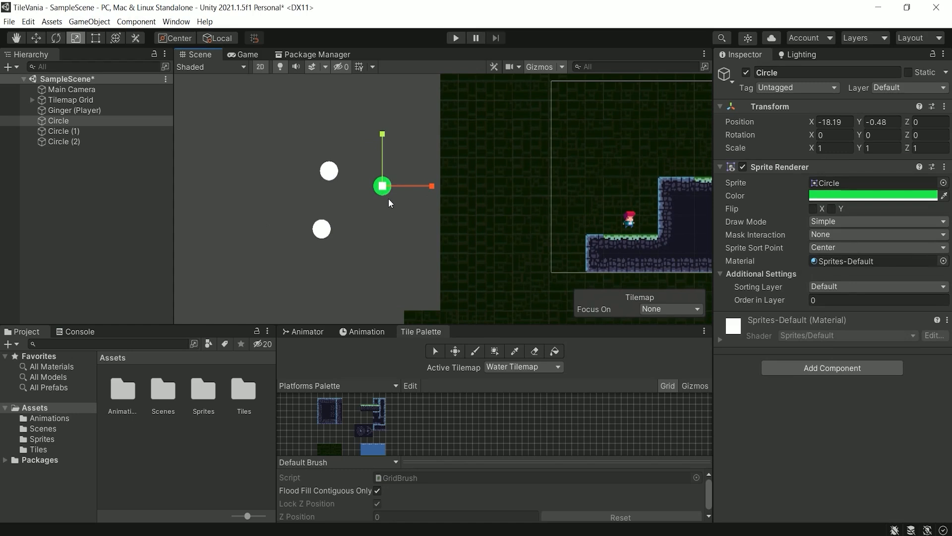
pyautogui.moveTo(386, 190); pyautogui.dragTo(418, 172)
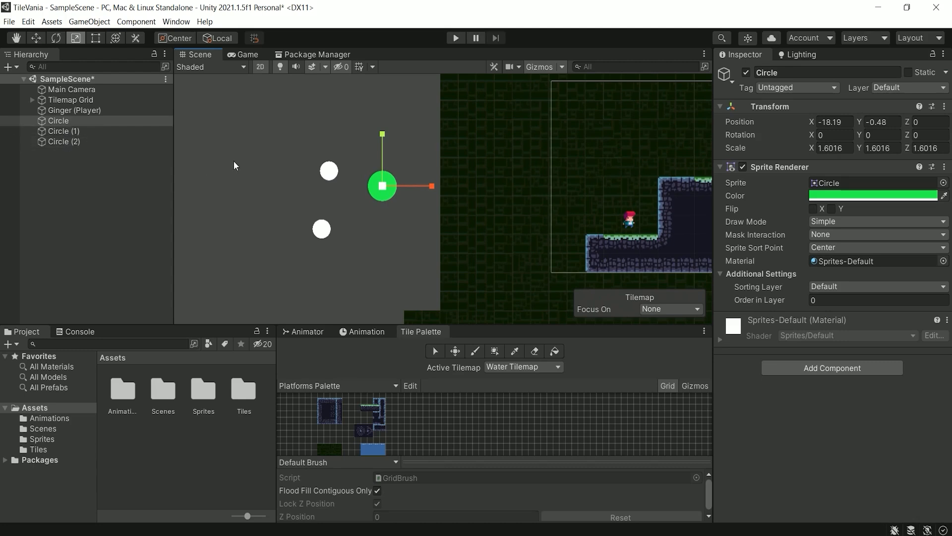
# Step: Delete the two white circle duplicates, Circle (1) and Circle (2), from the scene
pyautogui.click(61, 131)
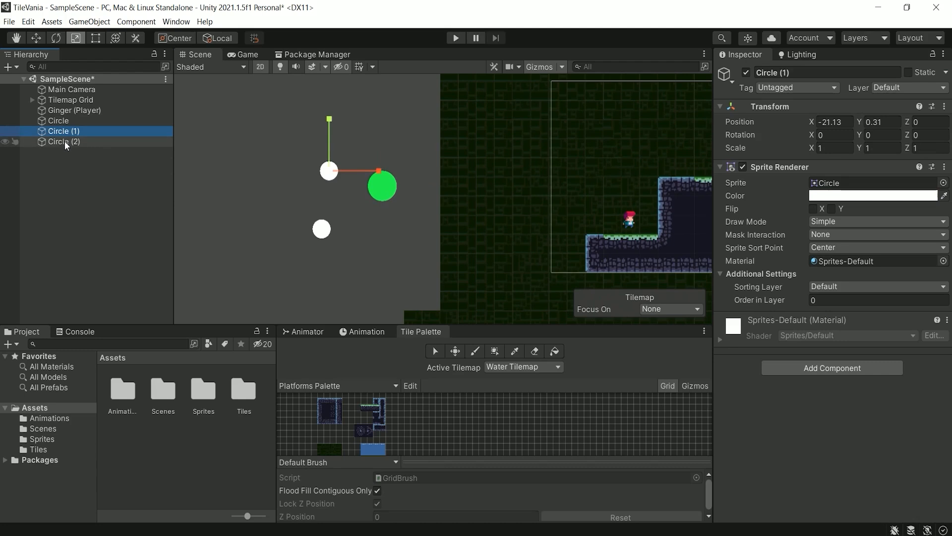
pyautogui.keyDown('shift'); pyautogui.click(63, 142); pyautogui.keyUp('shift')
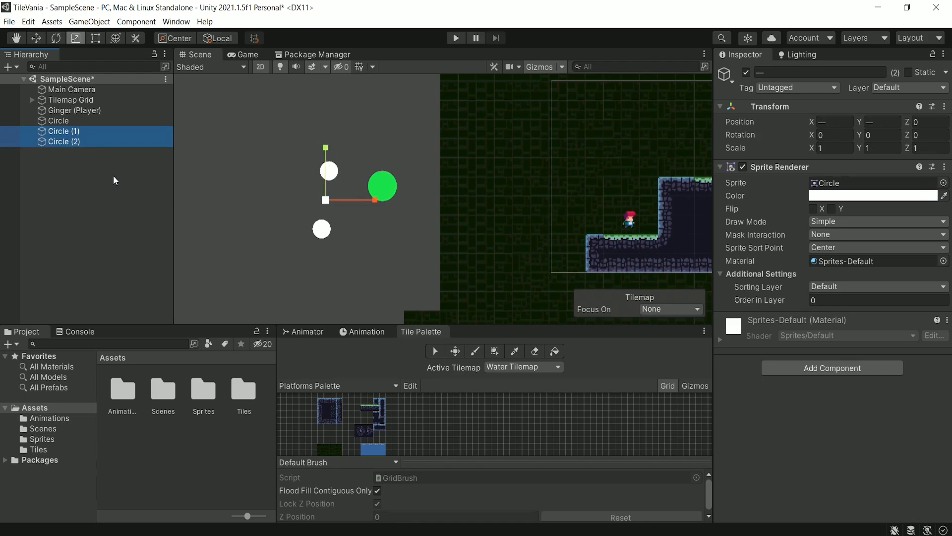
pyautogui.press('Delete')
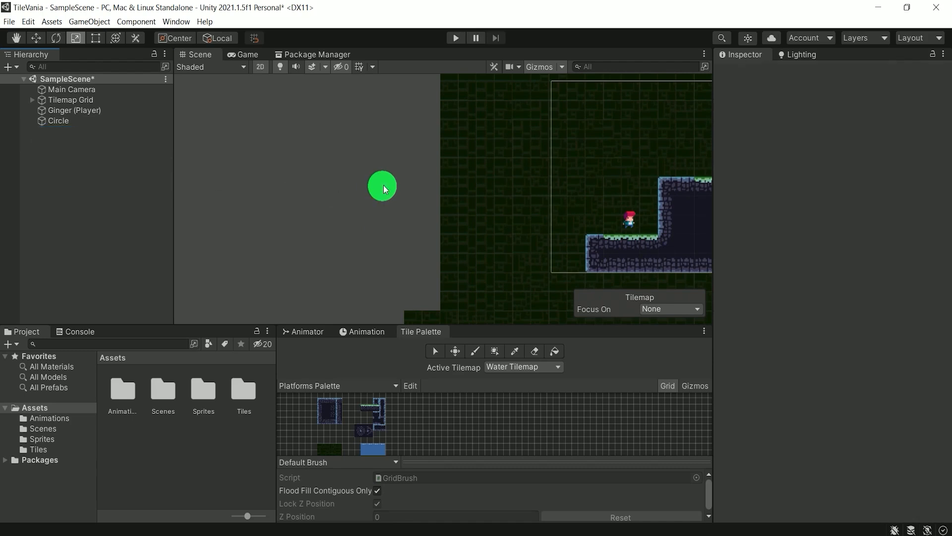
# Step: Duplicate the green circle twice, placing the copies at about X -24.6, Y -0.5 and X -21.3, Y -3.4
pyautogui.click(391, 188)
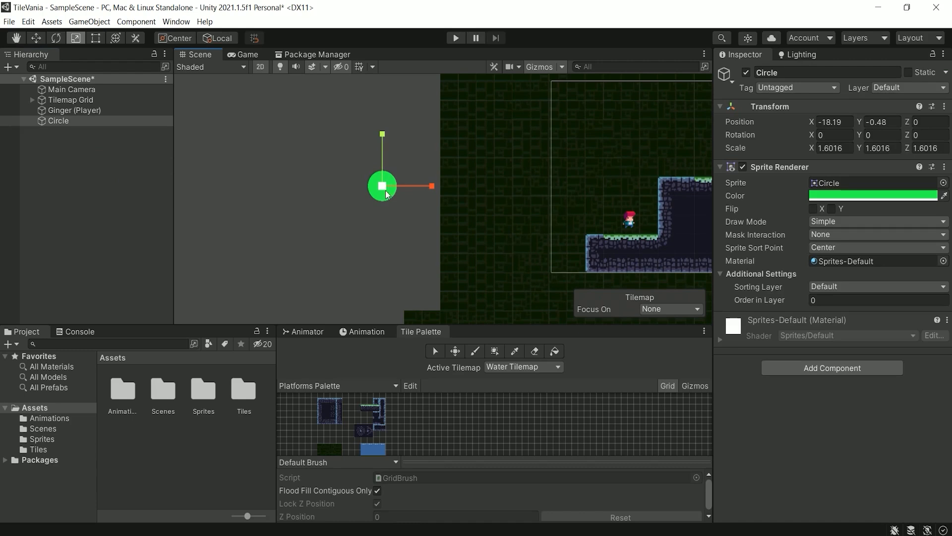
pyautogui.hotkey('ctrl', 'd')
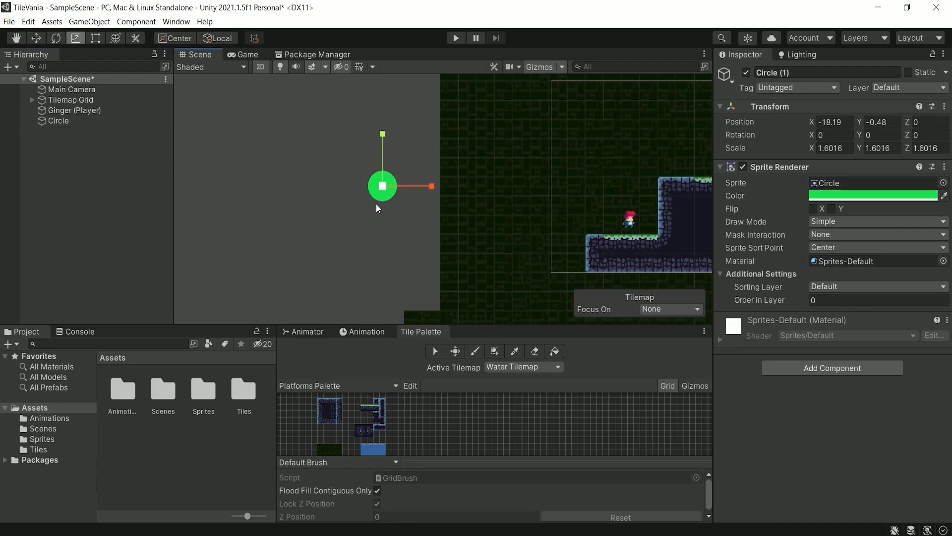
pyautogui.press('w')
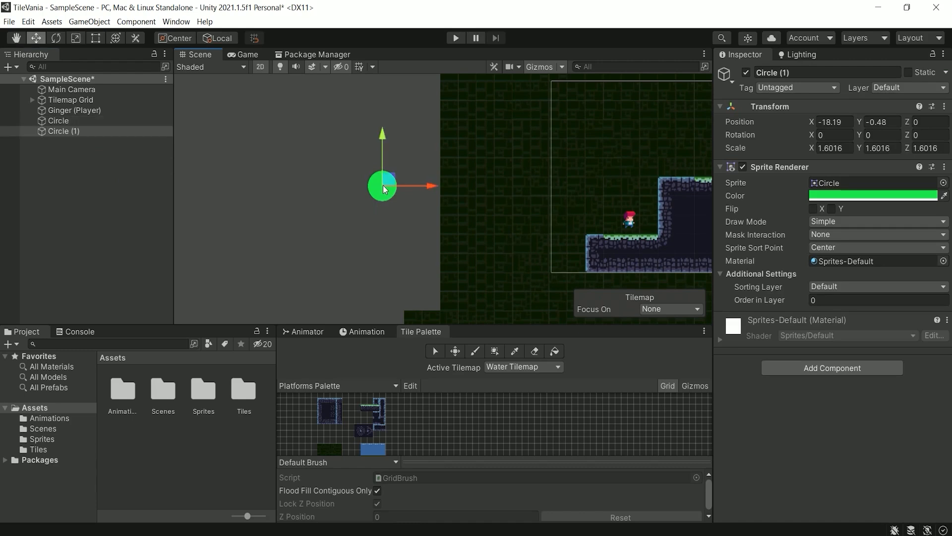
pyautogui.moveTo(388, 178); pyautogui.dragTo(274, 180)
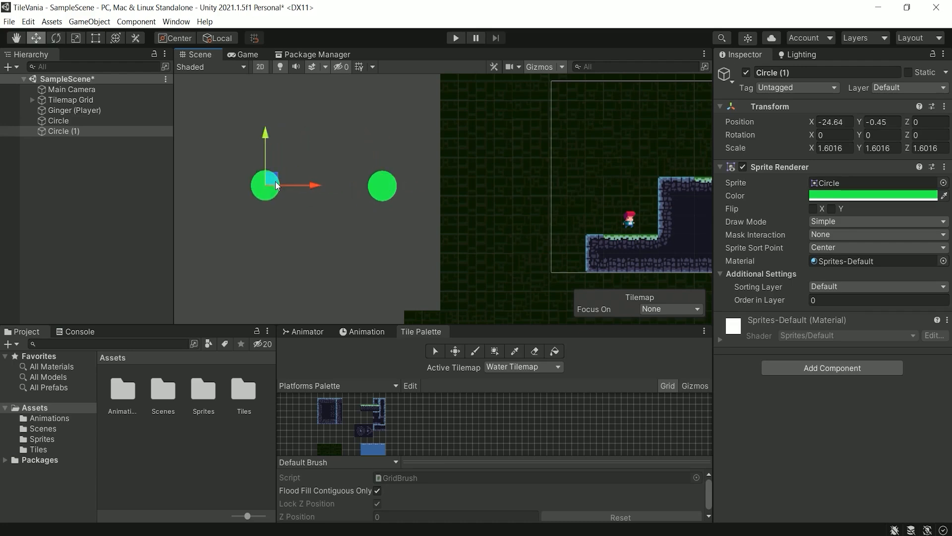
pyautogui.hotkey('ctrl', 'd')
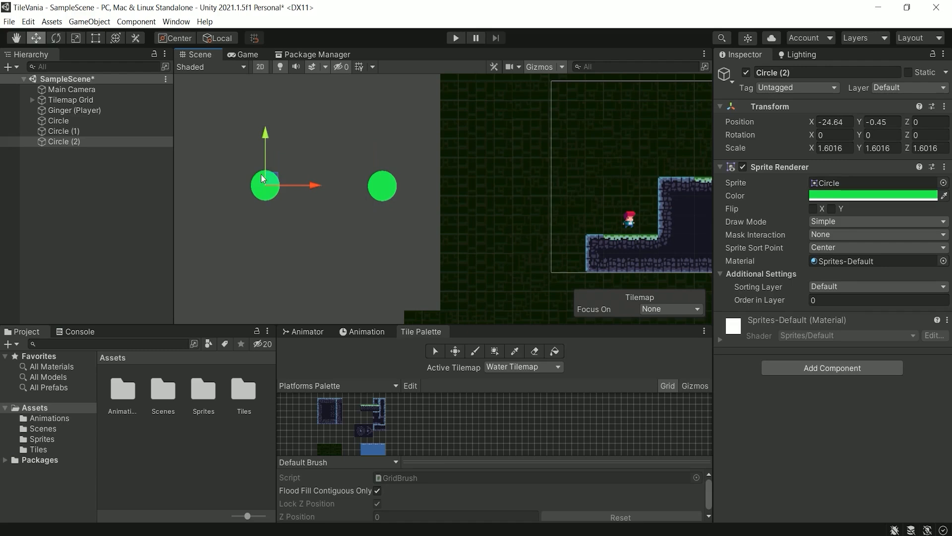
pyautogui.moveTo(280, 170); pyautogui.dragTo(318, 229)
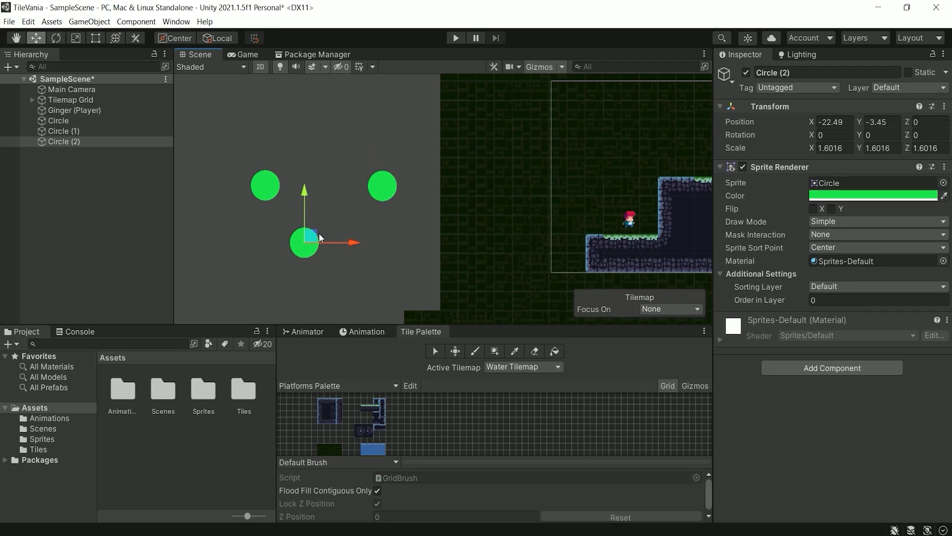
pyautogui.moveTo(314, 237); pyautogui.dragTo(337, 236)
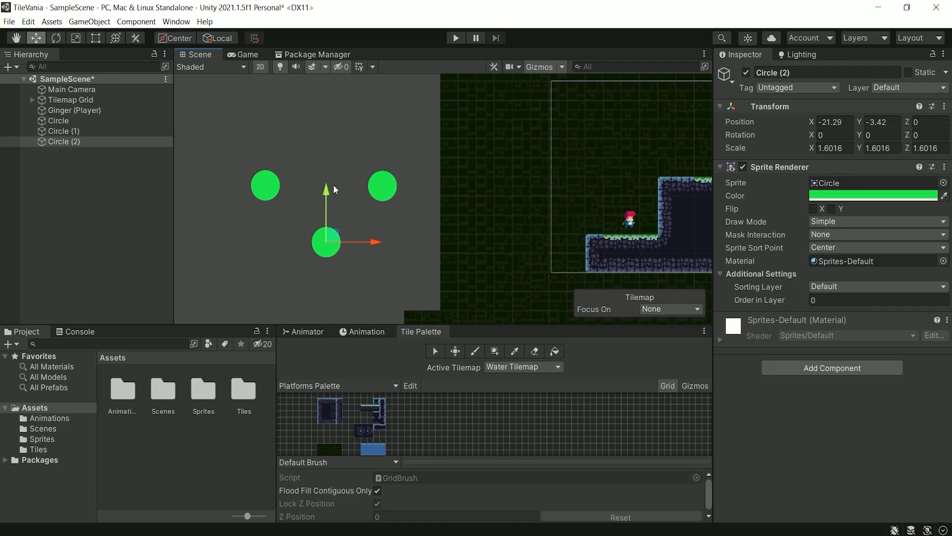
# Step: Inspect the properties of the original circle and its first copy, leaving the original selected
pyautogui.click(60, 122)
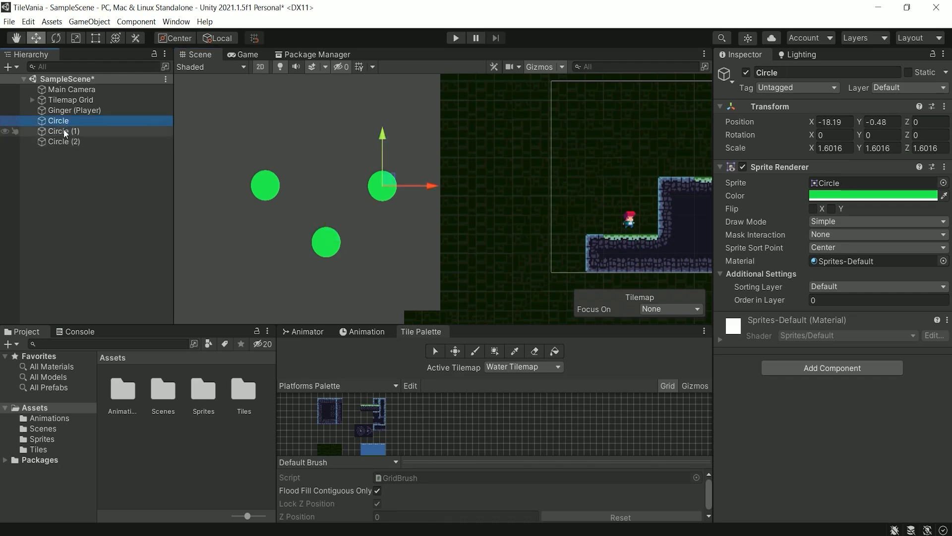
pyautogui.click(63, 130)
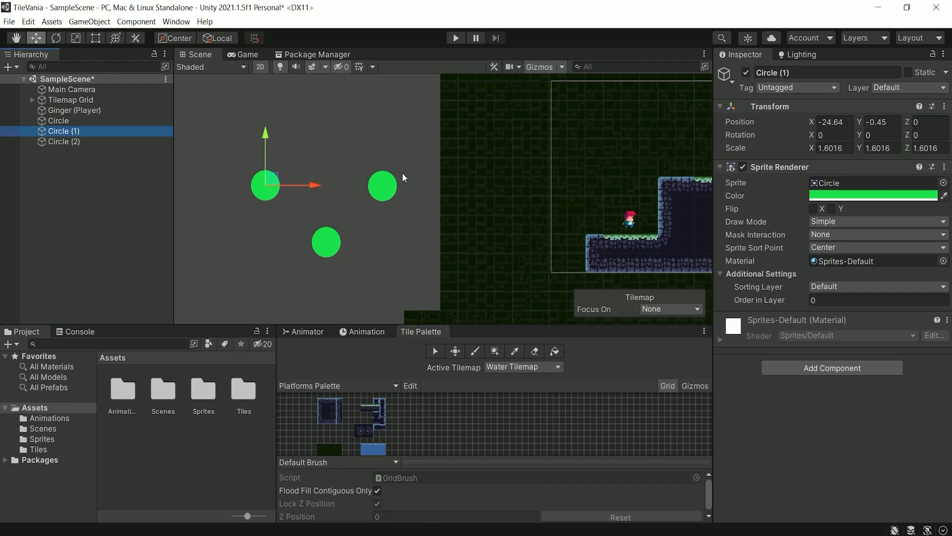
pyautogui.click(385, 183)
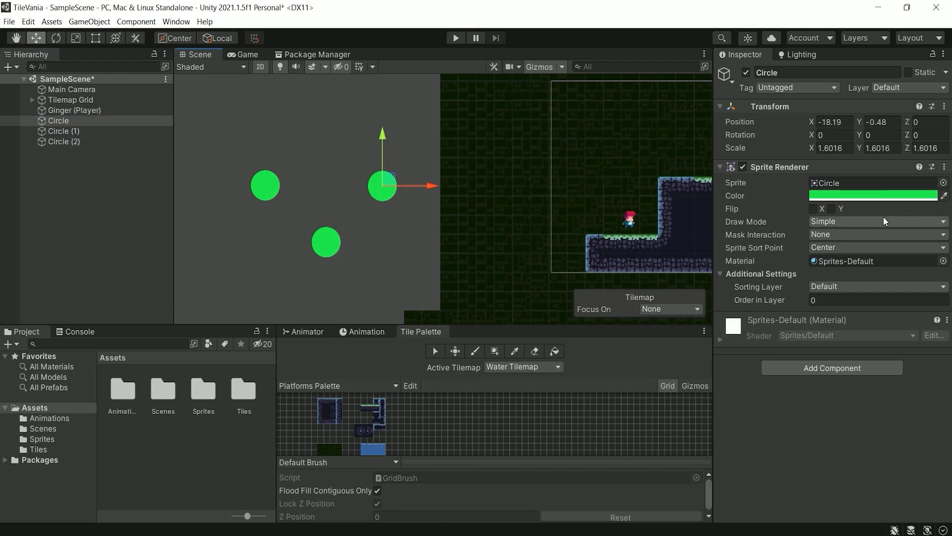
# Step: Change the original circle's sprite color to orange, hex FF6E2A
pyautogui.click(888, 196)
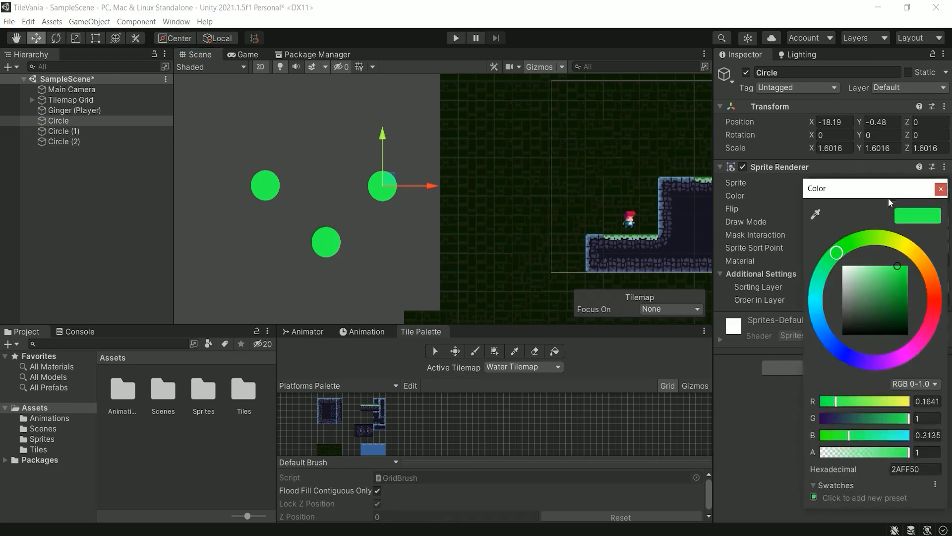
pyautogui.click(932, 280)
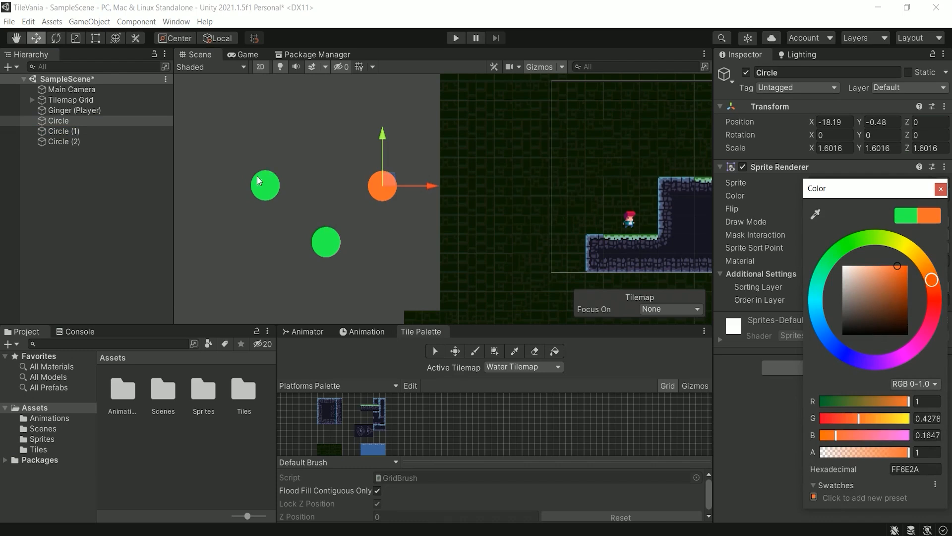
# Step: Move the green copy Circle (1) to about X -23.8, Y 0, and reselect the orange circle
pyautogui.click(269, 184)
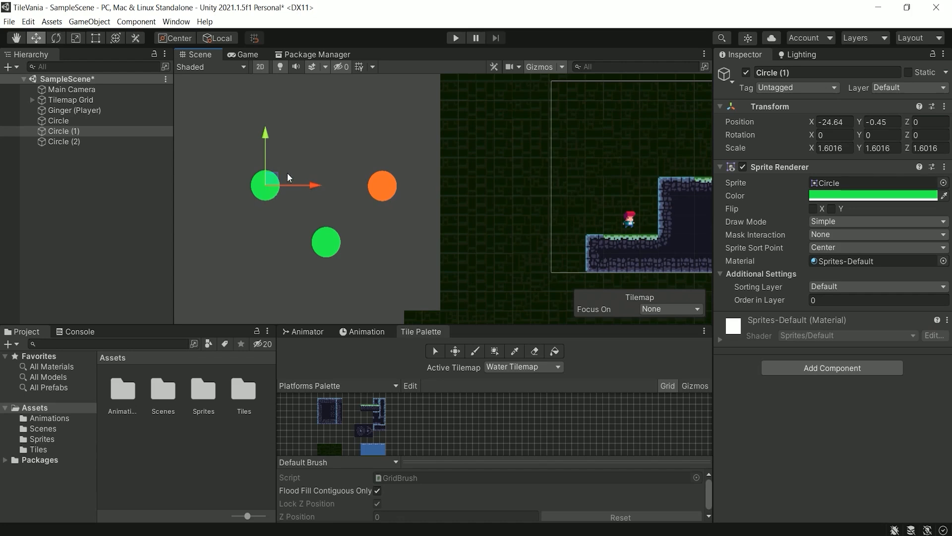
pyautogui.moveTo(273, 178); pyautogui.dragTo(288, 169)
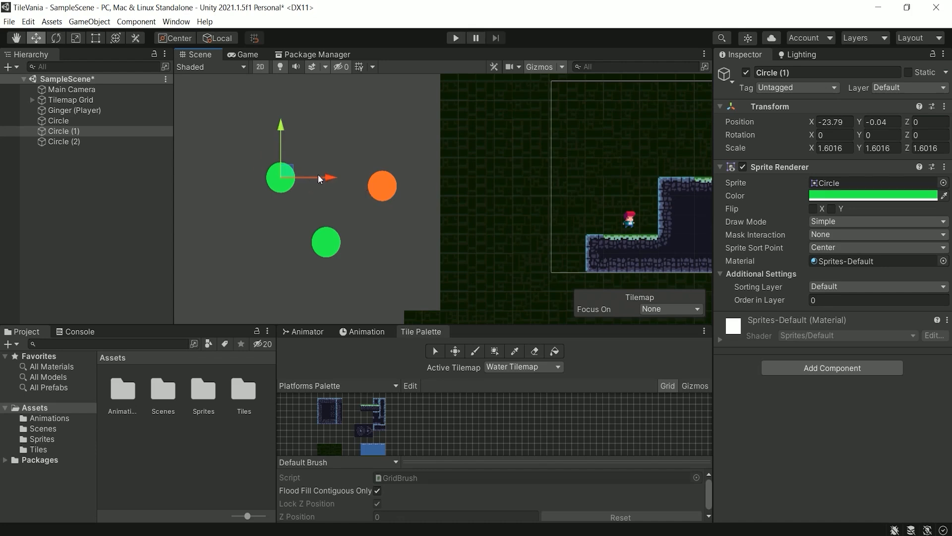
pyautogui.click(374, 185)
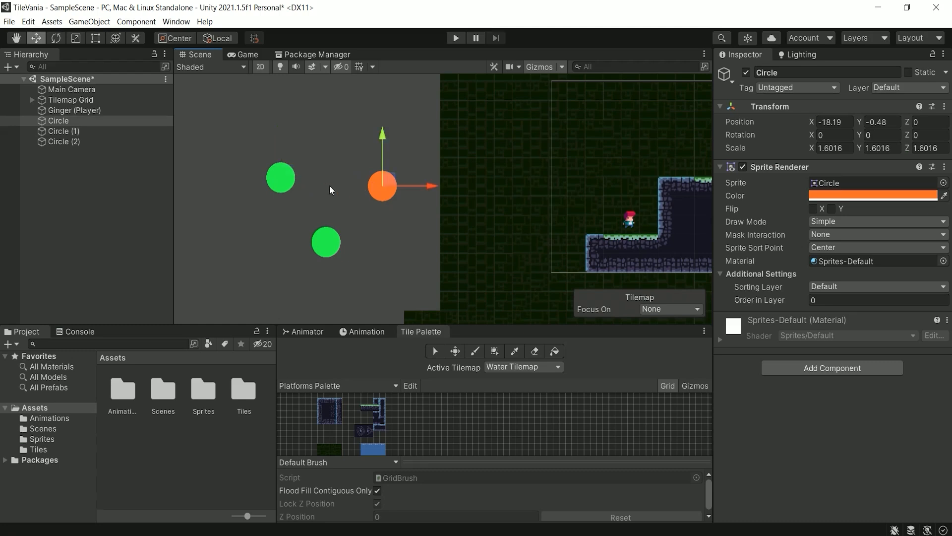
# Step: Delete the two green copies, Circle (1) and Circle (2), from the scene
pyautogui.click(282, 174)
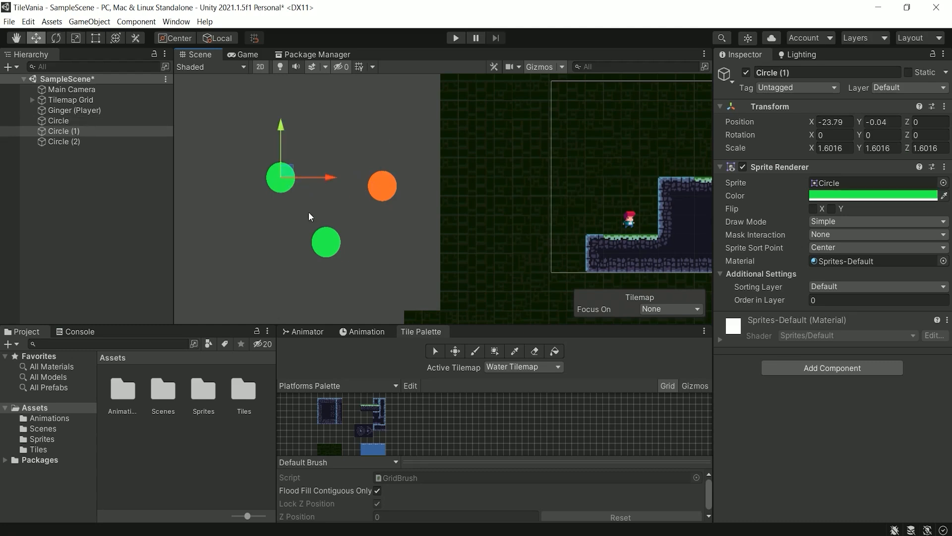
pyautogui.press('Delete')
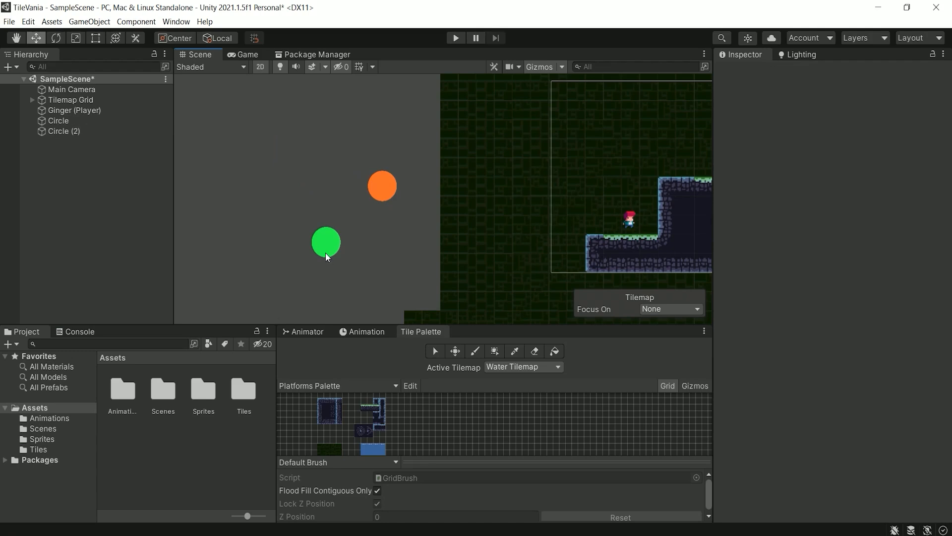
pyautogui.click(325, 251)
pyautogui.press('Delete')
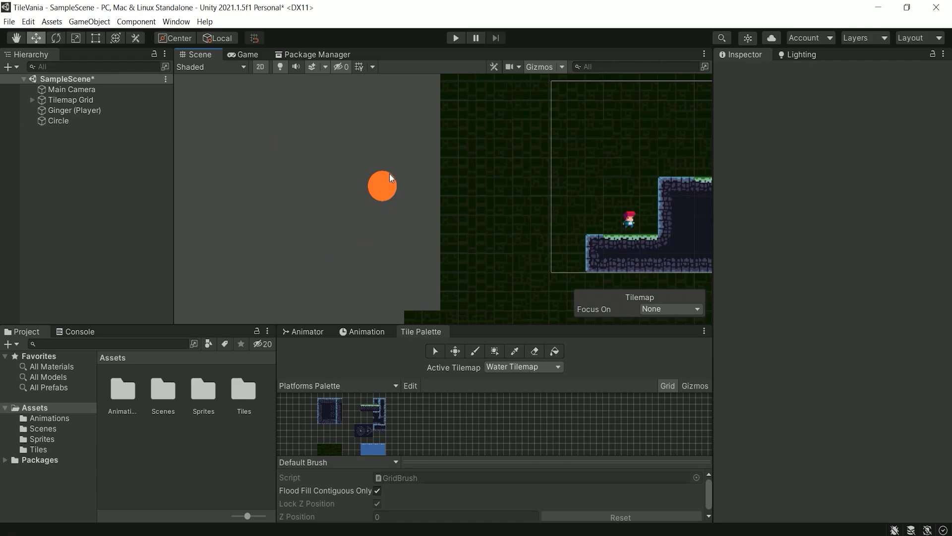
# Step: Move the orange circle to about X -20.6, Y -0.8 and save it as a prefab in the Assets folder
pyautogui.click(388, 187)
pyautogui.moveTo(389, 187); pyautogui.dragTo(345, 192)
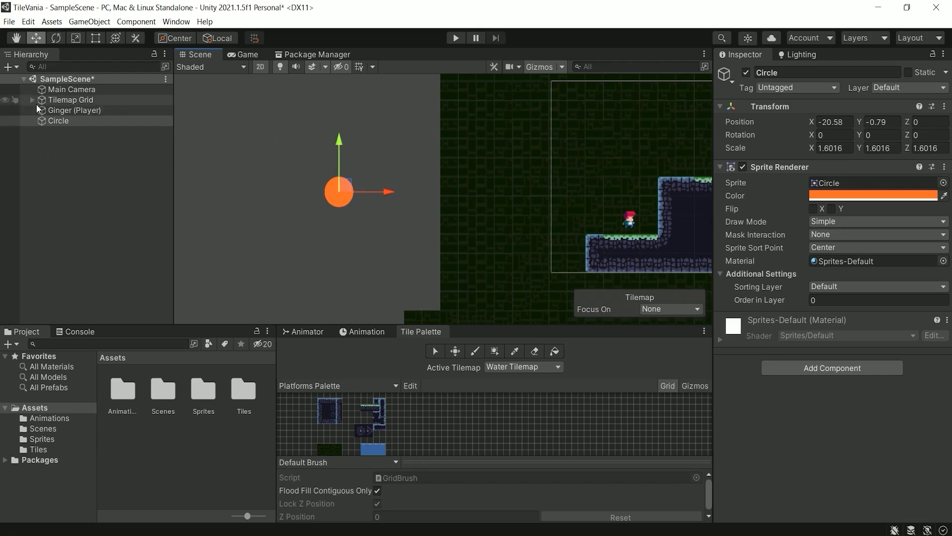
pyautogui.click(44, 124)
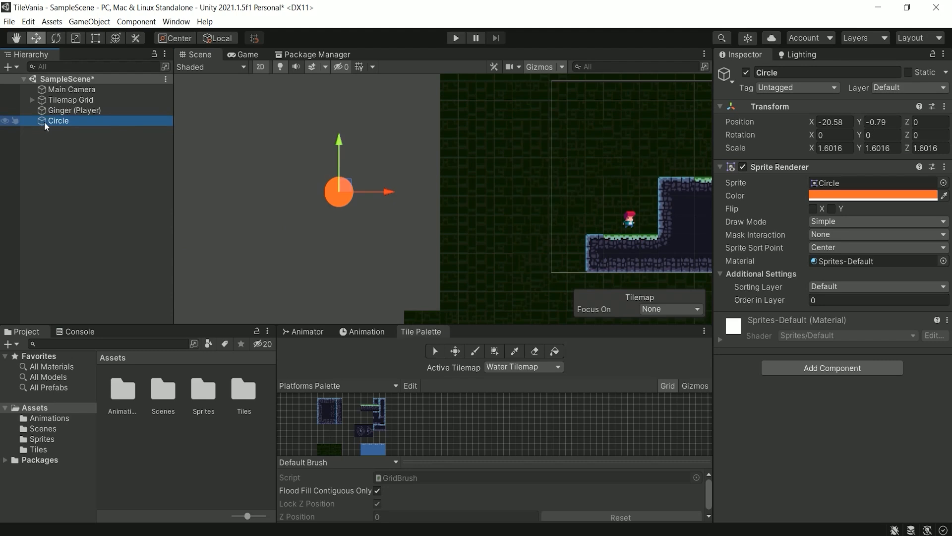
pyautogui.moveTo(39, 119); pyautogui.dragTo(165, 457)
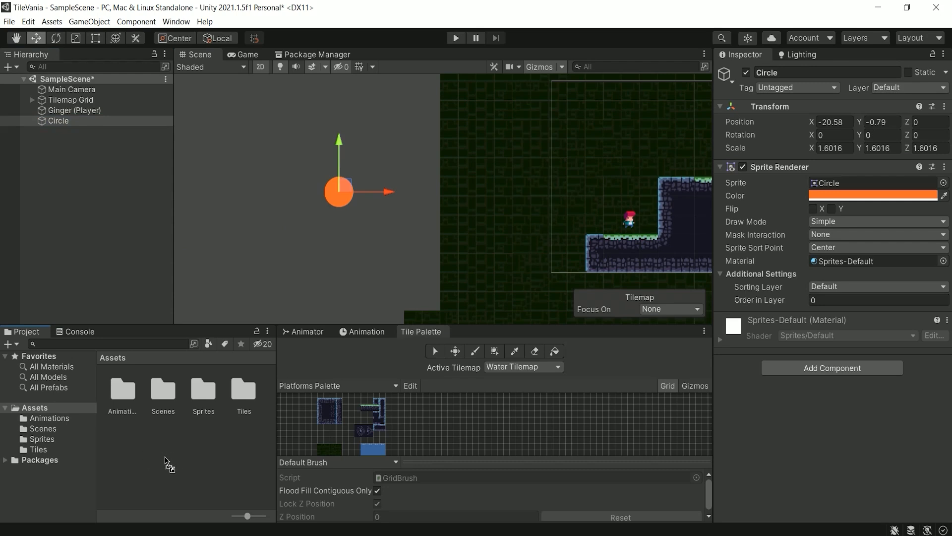
pyautogui.moveTo(165, 456); pyautogui.dragTo(165, 455)
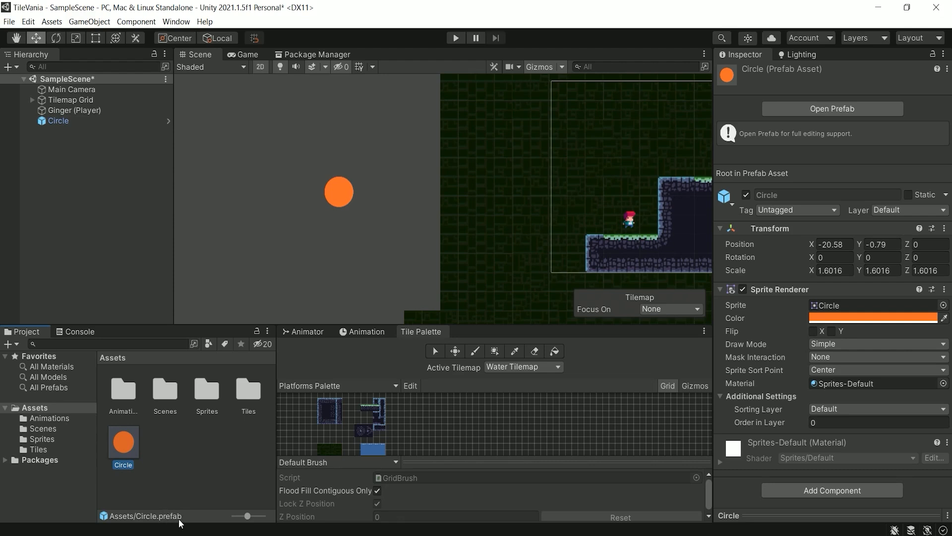
# Step: Show the Circle prefab in File Explorer and examine its file name and extension without renaming it
pyautogui.rightClick(129, 447)
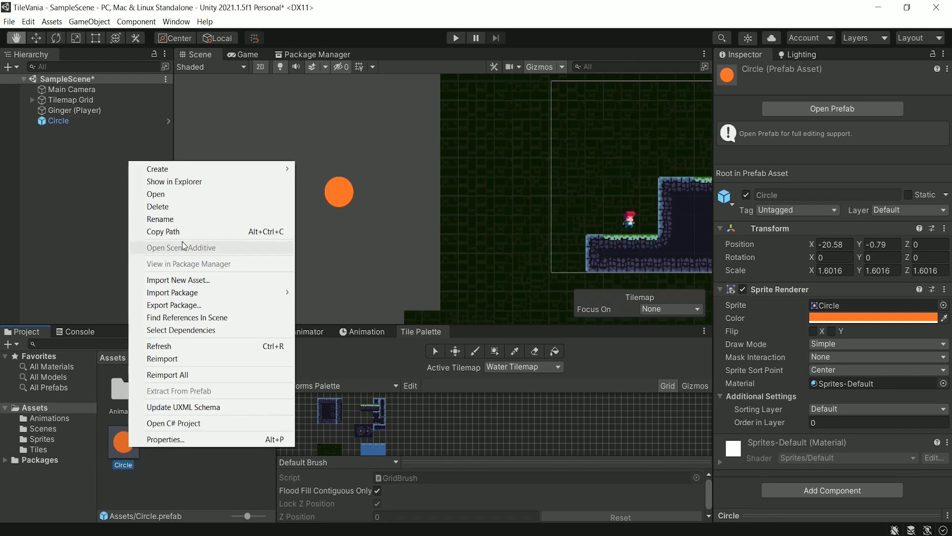
pyautogui.click(189, 182)
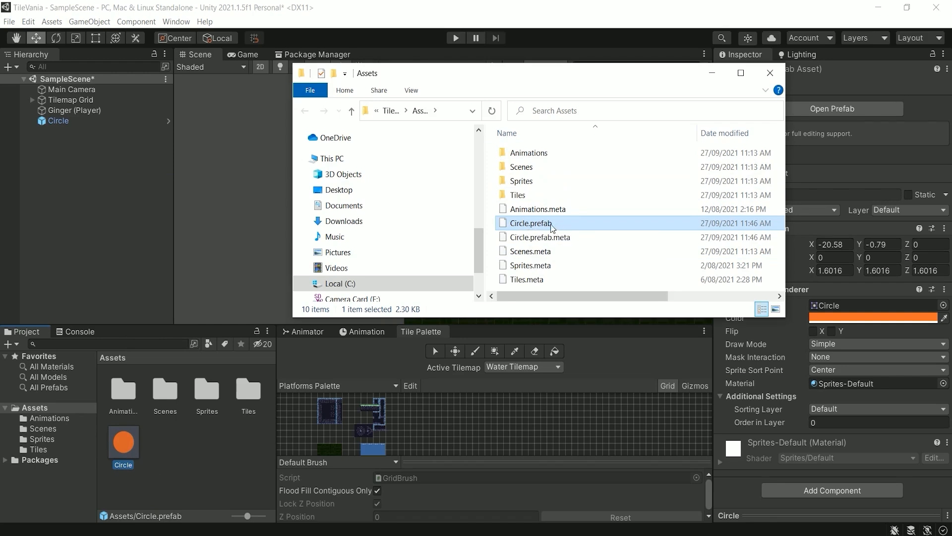
pyautogui.click(513, 228)
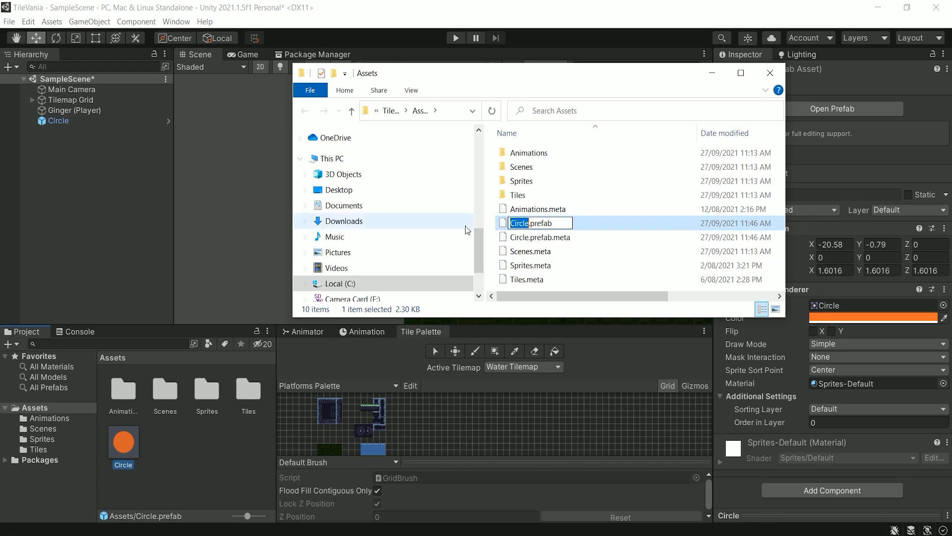
pyautogui.click(586, 222)
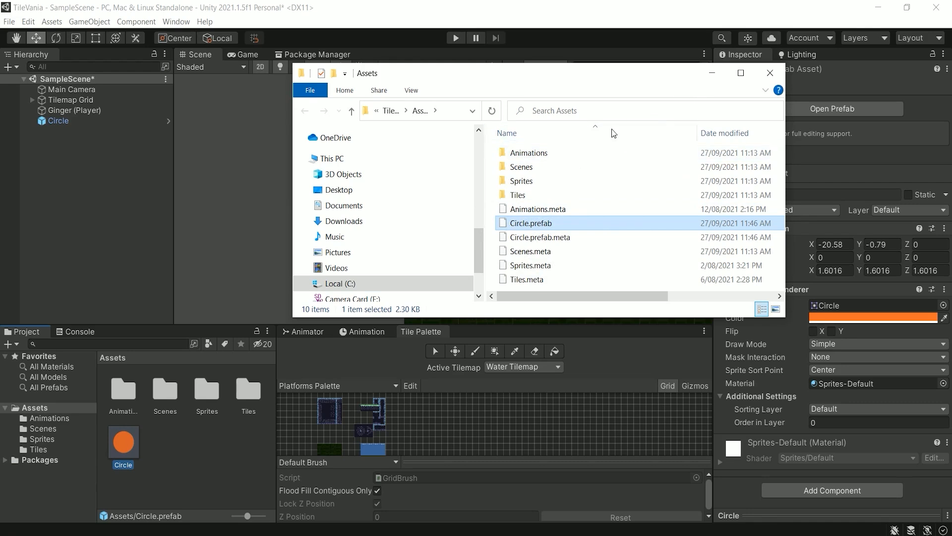
# Step: Open the project's Scenes folder, examine the SampleScene file, and move the Explorer window out of the way
pyautogui.click(516, 168)
pyautogui.doubleClick(516, 168)
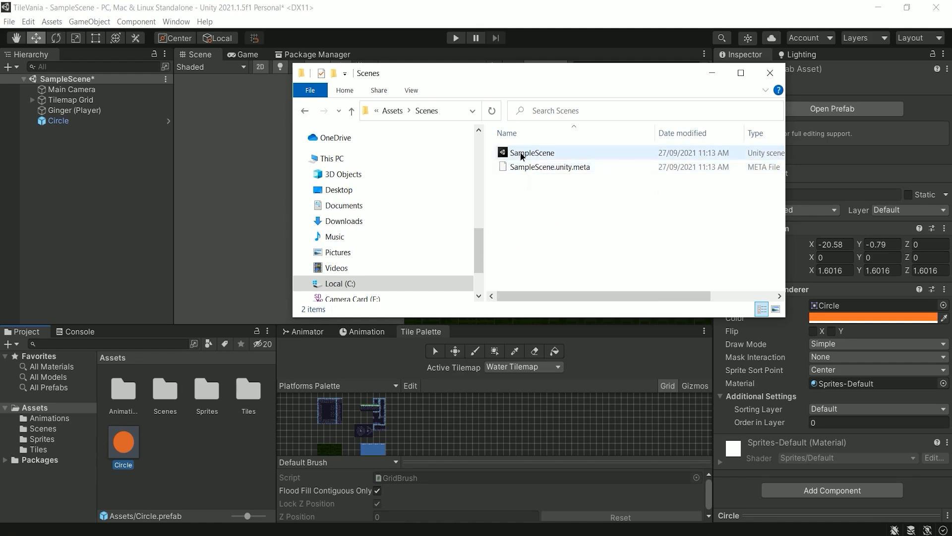
pyautogui.click(519, 157)
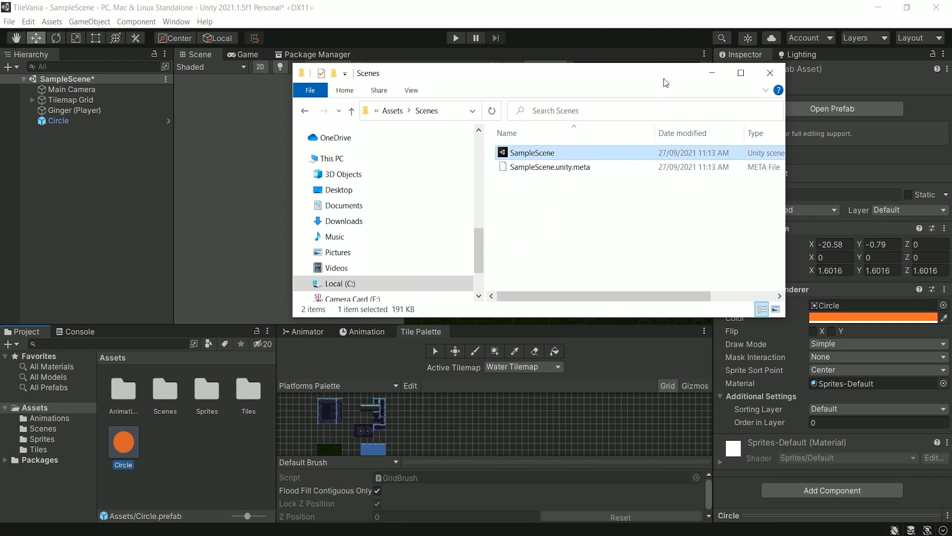
pyautogui.moveTo(666, 82); pyautogui.dragTo(0, 208)
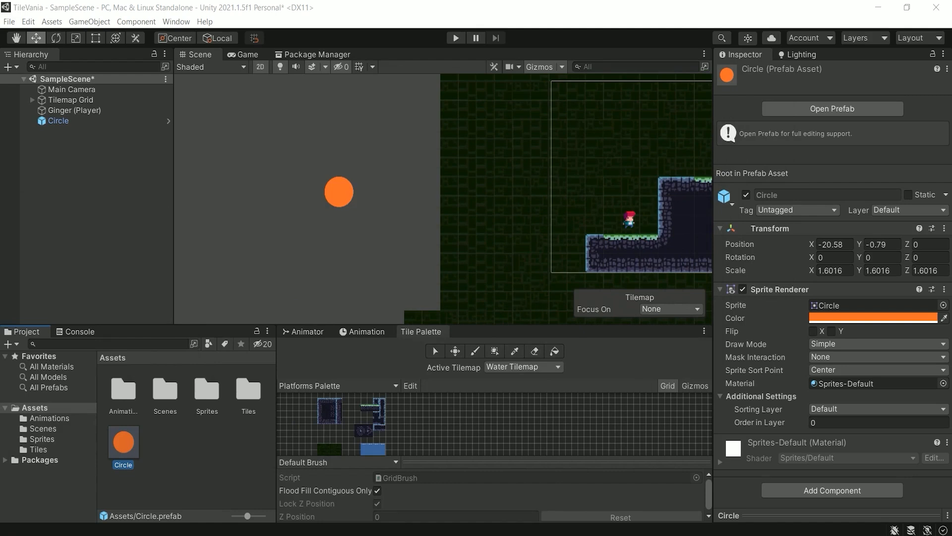
# Step: Add a 2D Square sprite to SampleScene
pyautogui.rightClick(98, 205)
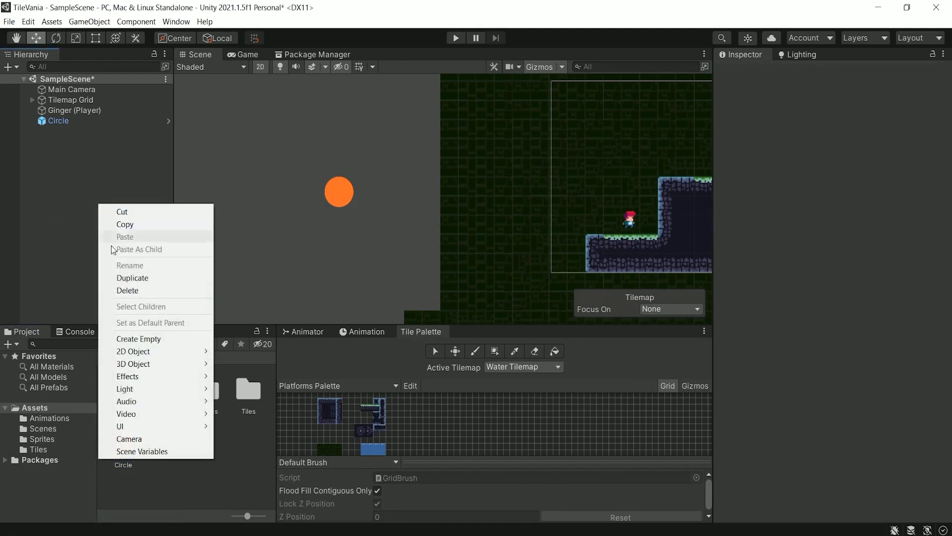
pyautogui.moveTo(135, 351)
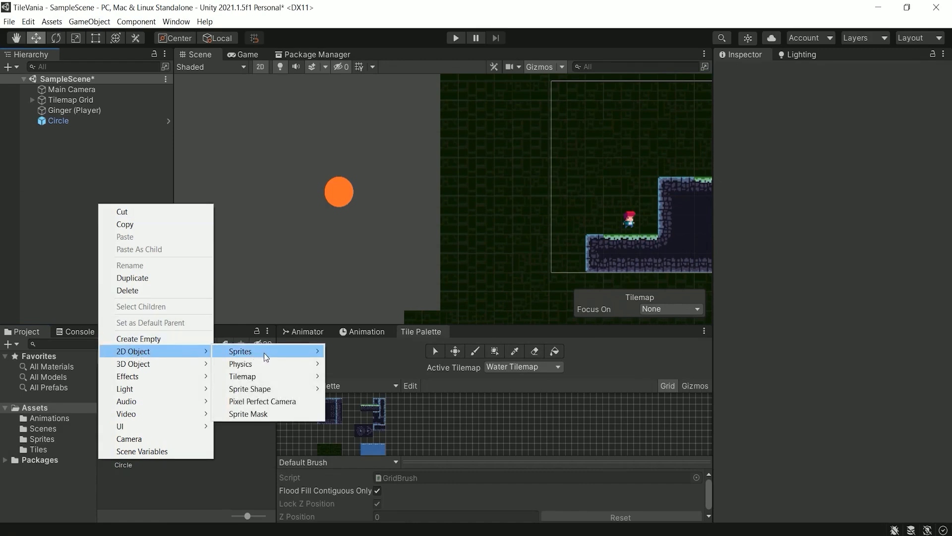
pyautogui.moveTo(264, 356)
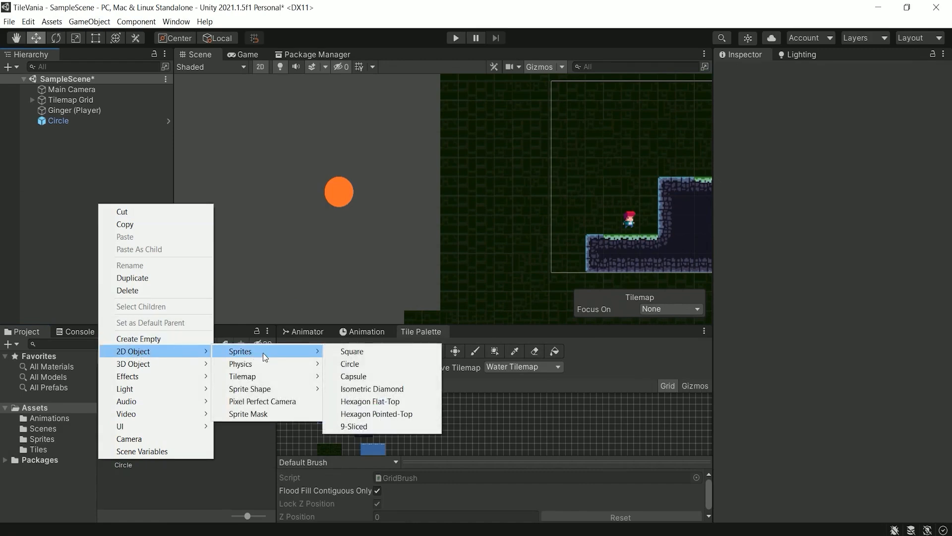
pyautogui.click(356, 351)
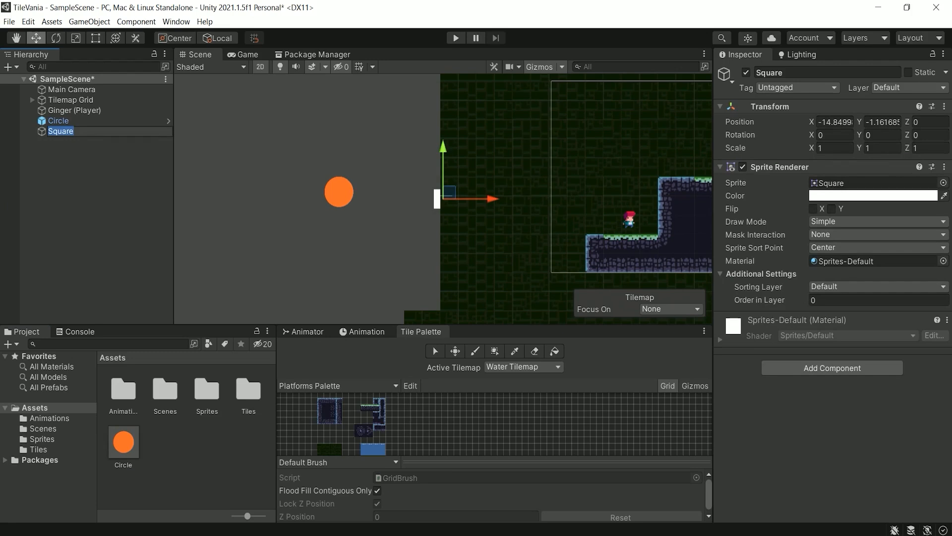
# Step: Review the SampleScene file in File Explorer again, minimize that window, and delete the Square sprite from the scene
pyautogui.moveTo(0, 182); pyautogui.dragTo(585, 98)
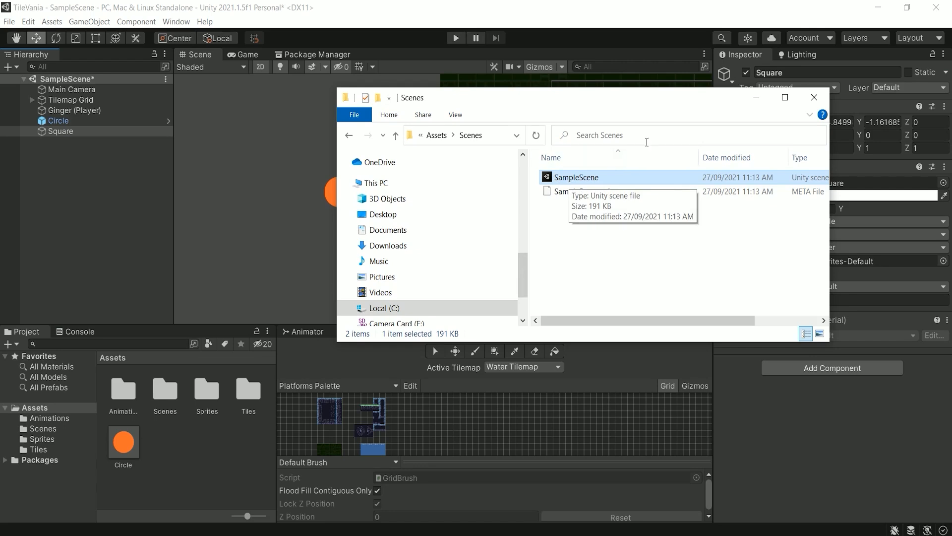
pyautogui.click(761, 99)
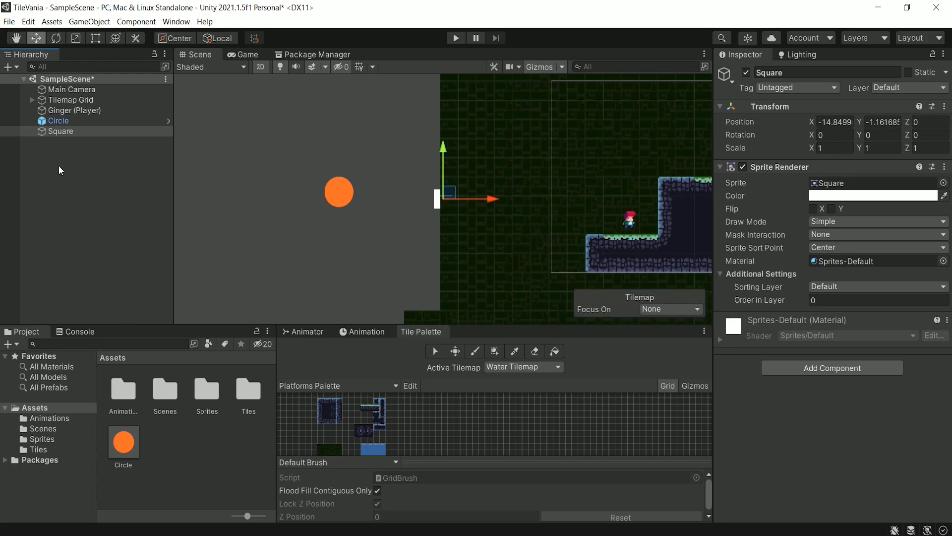
pyautogui.click(42, 132)
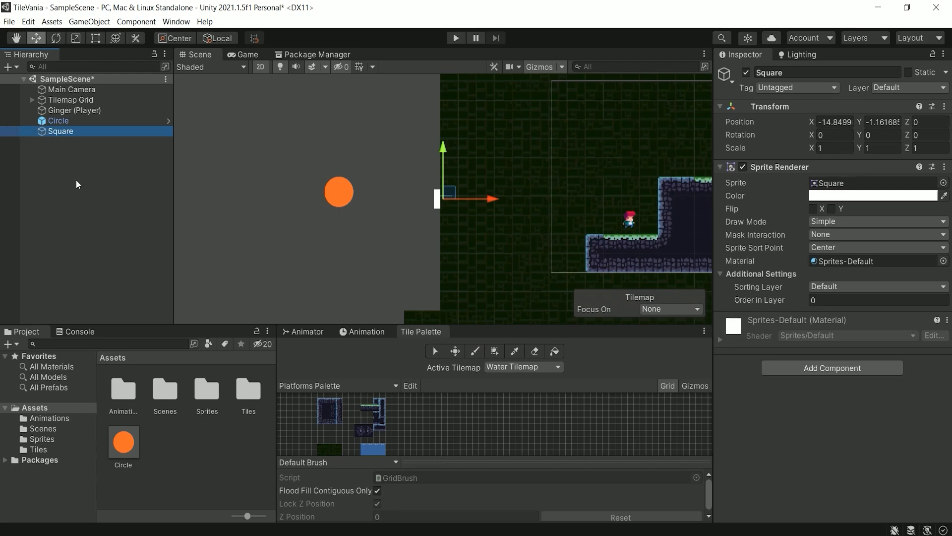
pyautogui.press('Delete')
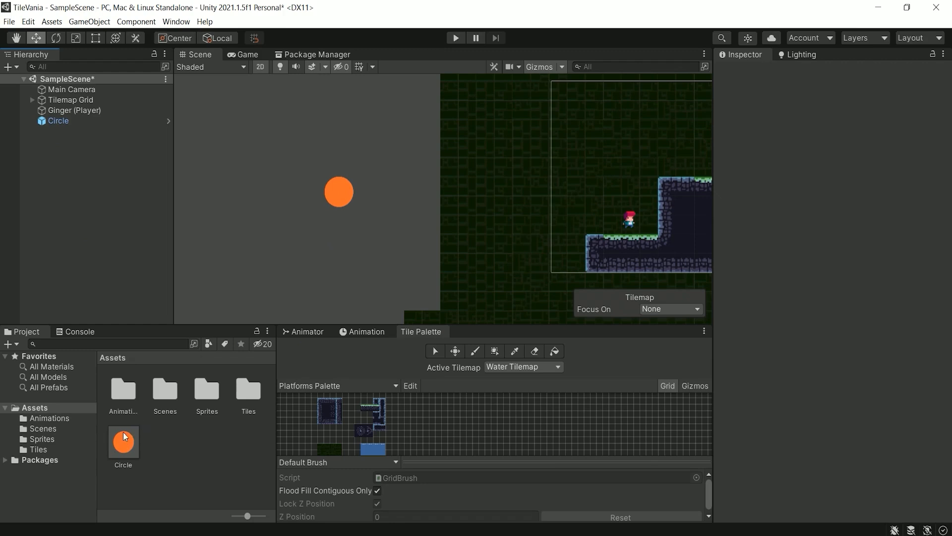
# Step: Place three Circle prefab instances at about X -23.9, Y 1.3; X -22.9, Y -2.6; and X -26.3, Y -2
pyautogui.moveTo(125, 437); pyautogui.dragTo(278, 154)
pyautogui.moveTo(122, 455); pyautogui.dragTo(296, 227)
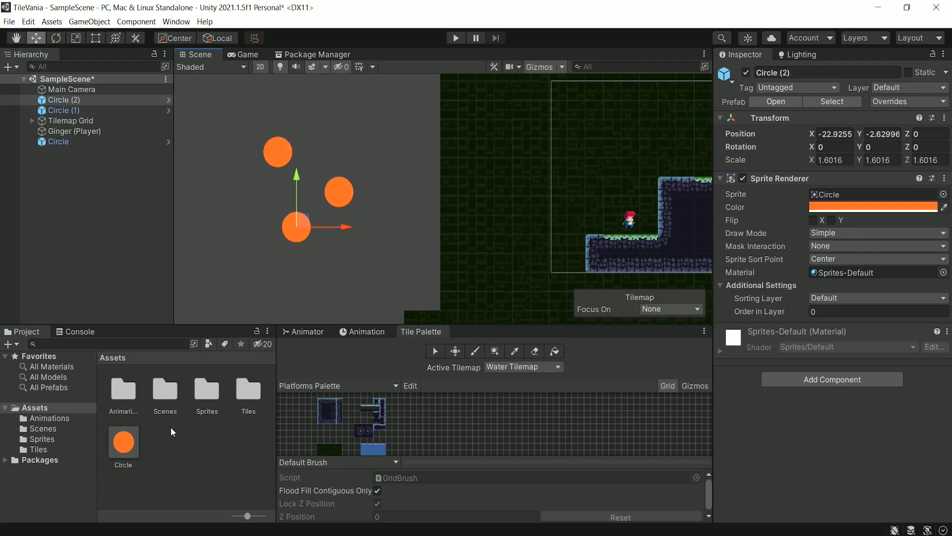
pyautogui.moveTo(118, 448); pyautogui.dragTo(234, 216)
pyautogui.moveTo(278, 228); pyautogui.dragTo(307, 215, button='middle')
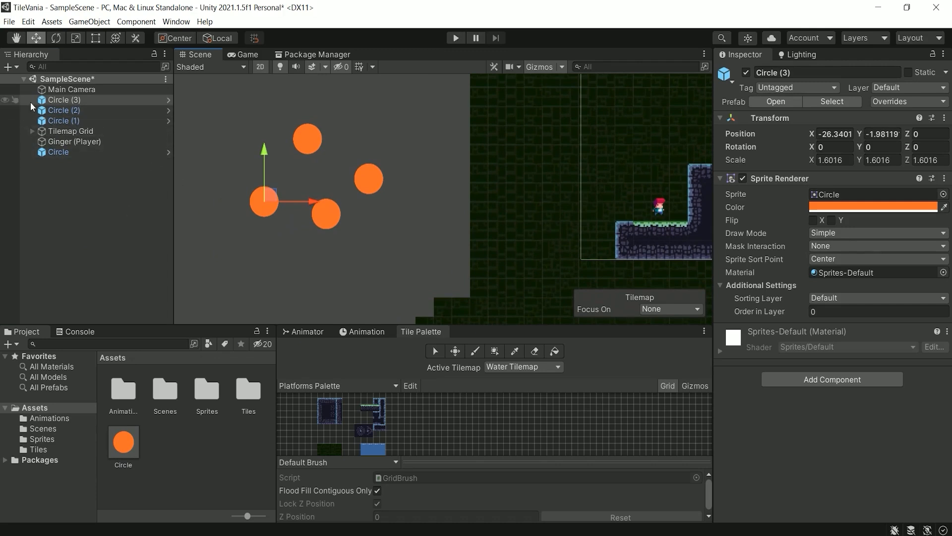
# Step: Compare the properties of the prefab instances Circle (1), Circle (2) and Circle (3)
pyautogui.click(43, 98)
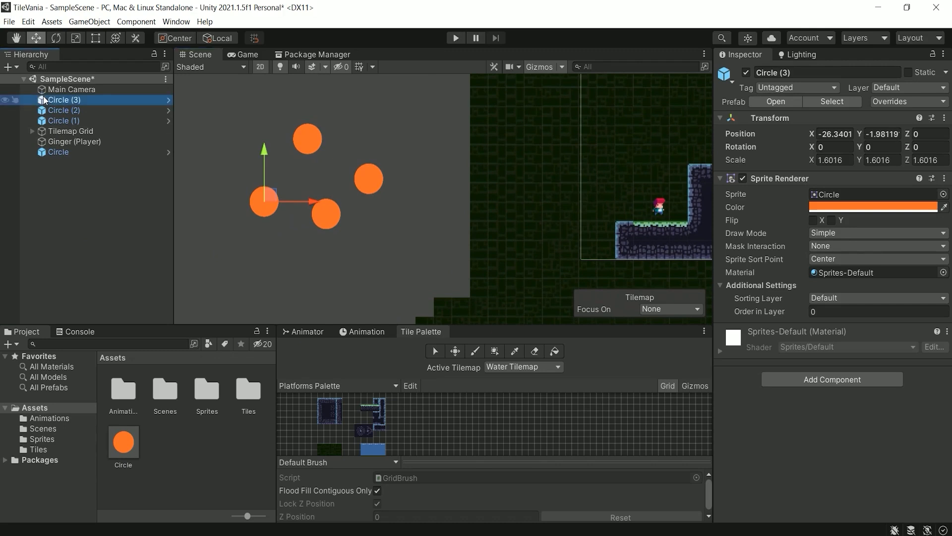
pyautogui.click(42, 109)
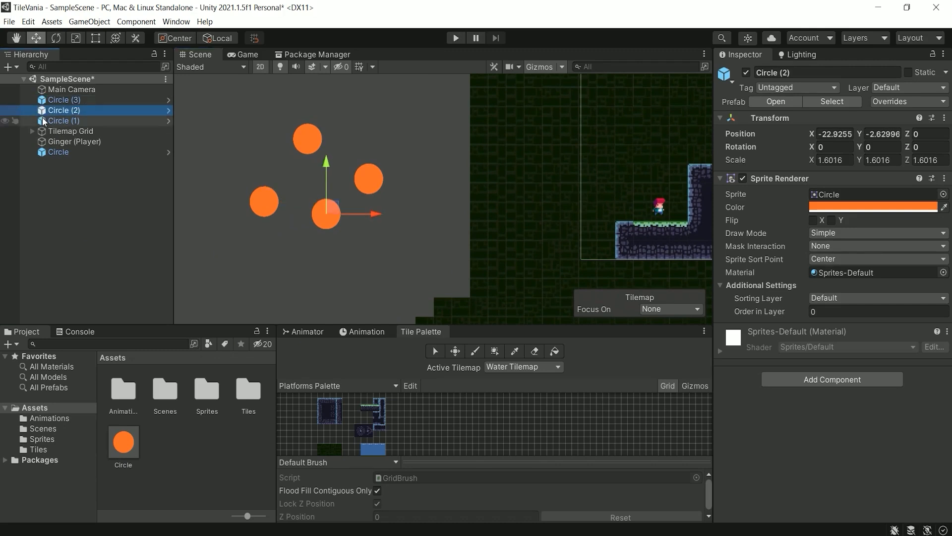
pyautogui.click(43, 121)
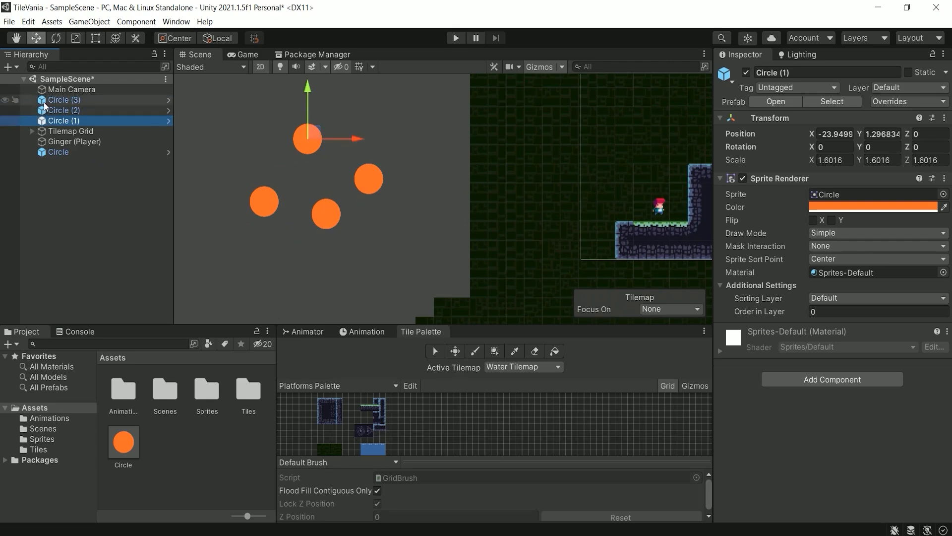
pyautogui.click(43, 100)
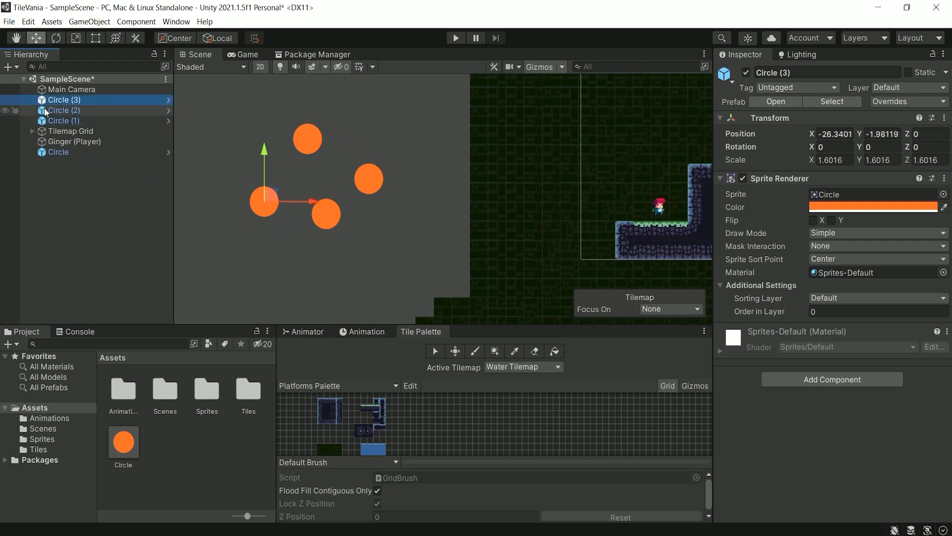
pyautogui.click(43, 121)
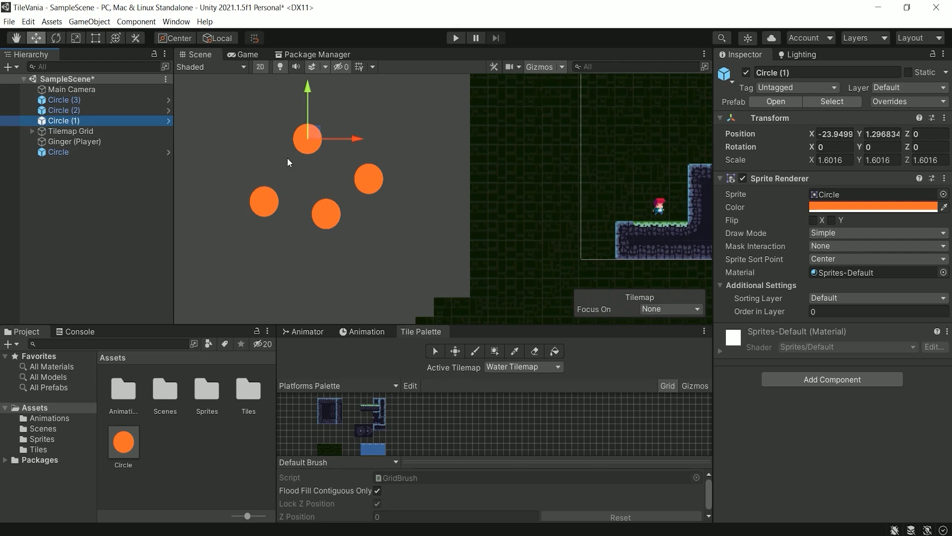
pyautogui.click(44, 110)
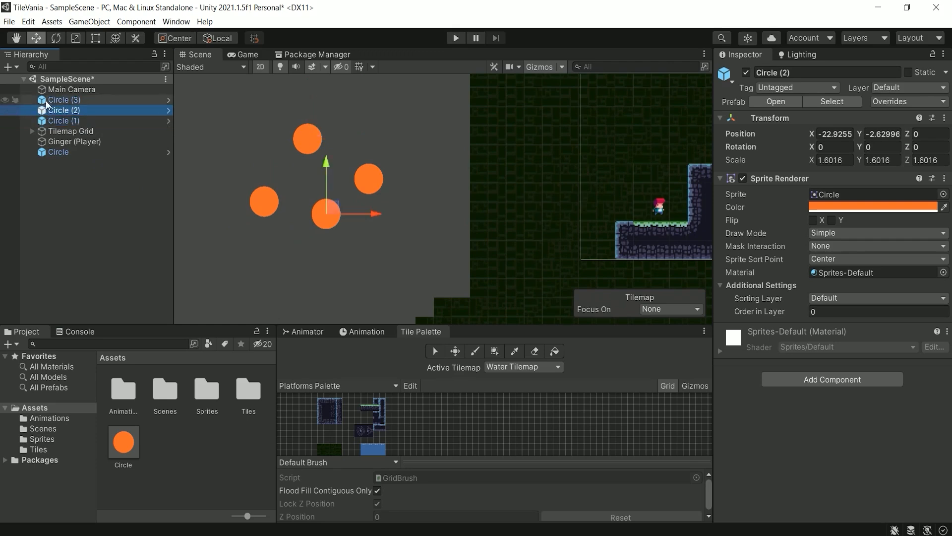
# Step: Compare the Circle prefab asset's properties with those of its instances in the scene
pyautogui.click(46, 101)
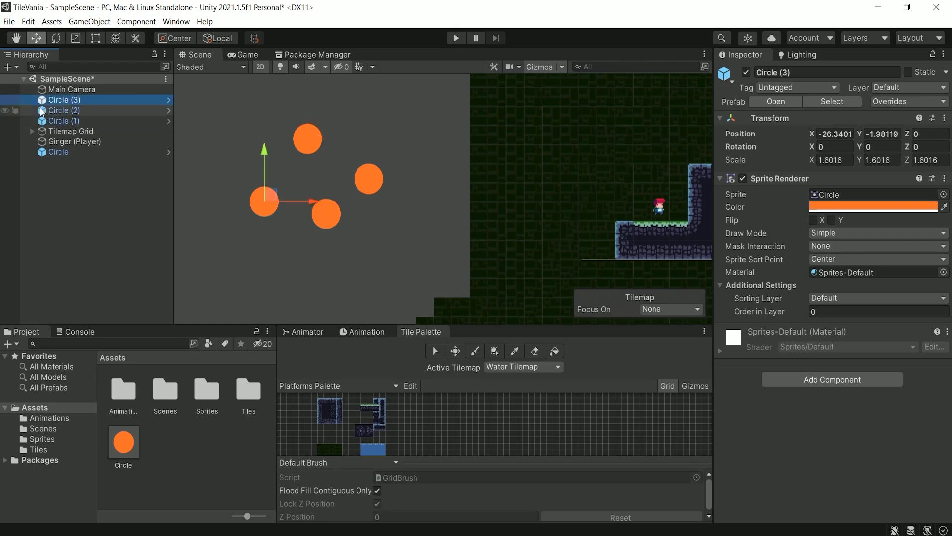
pyautogui.click(41, 110)
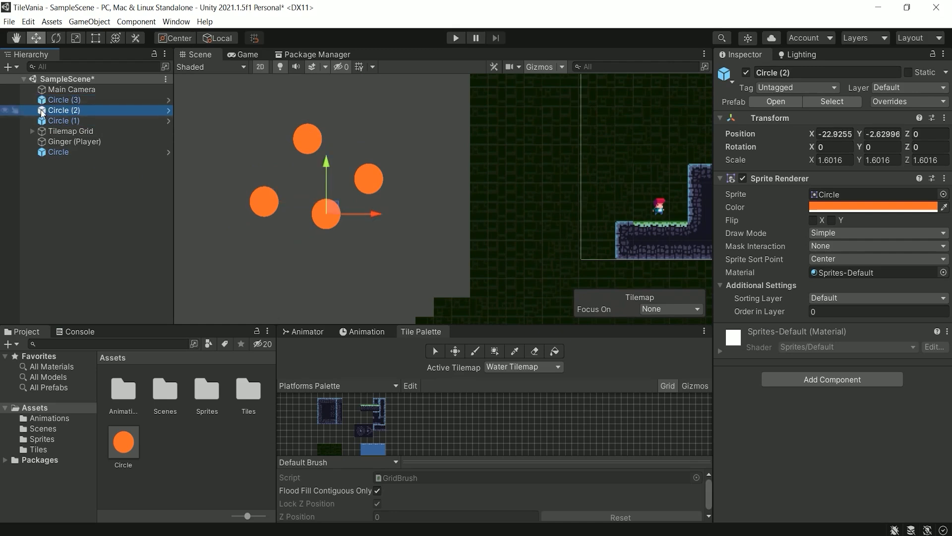
pyautogui.click(42, 153)
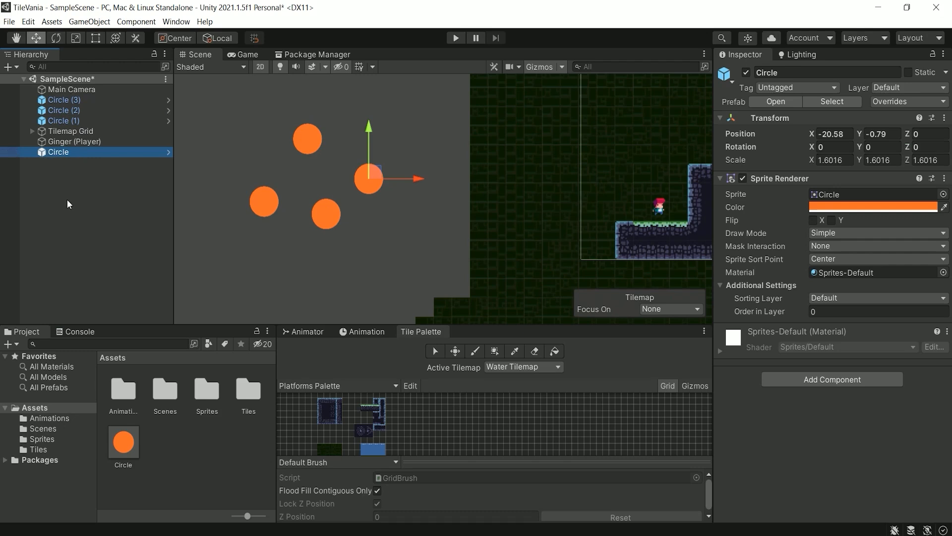
pyautogui.click(121, 444)
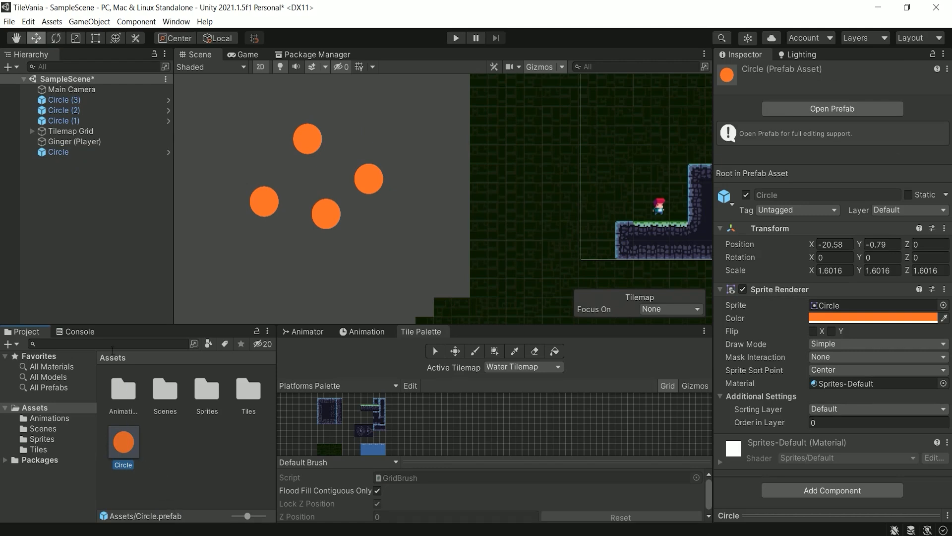
pyautogui.click(41, 153)
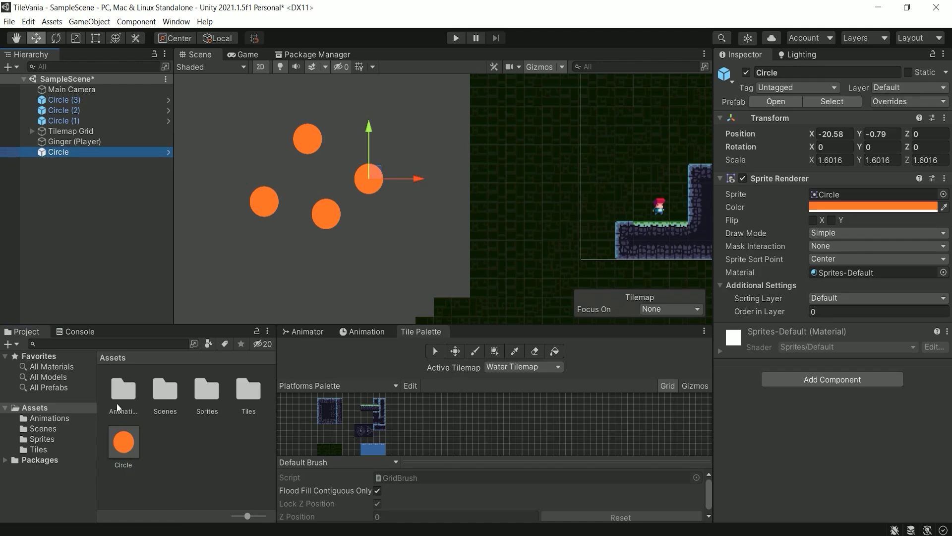
pyautogui.click(127, 445)
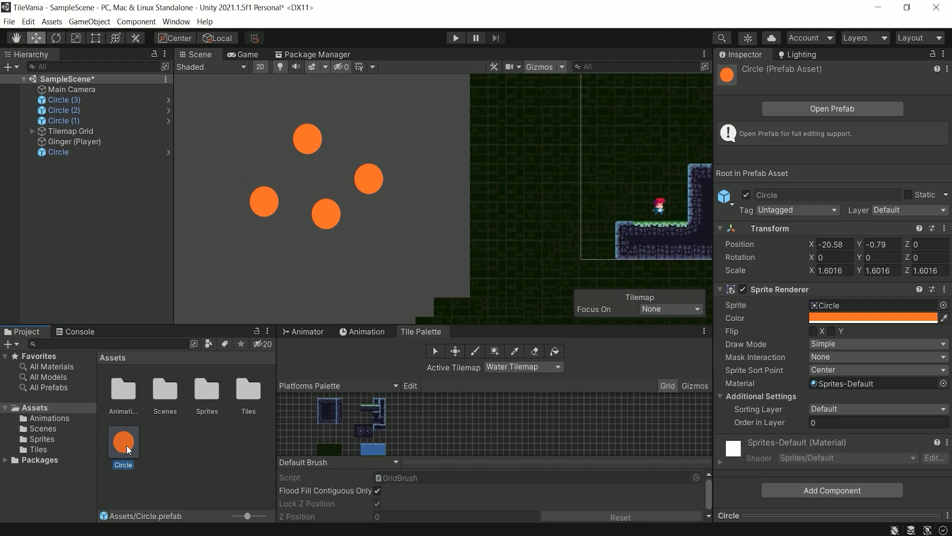
pyautogui.click(47, 151)
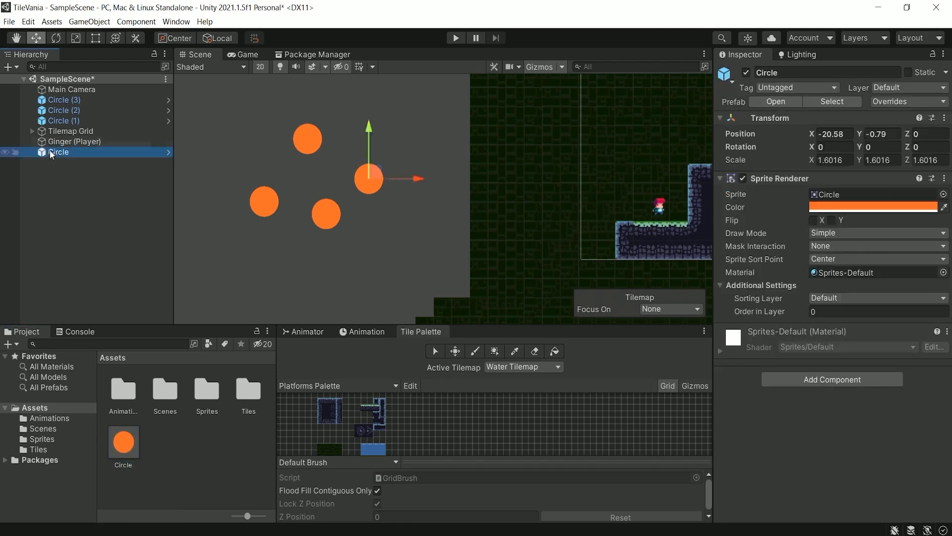
pyautogui.click(60, 121)
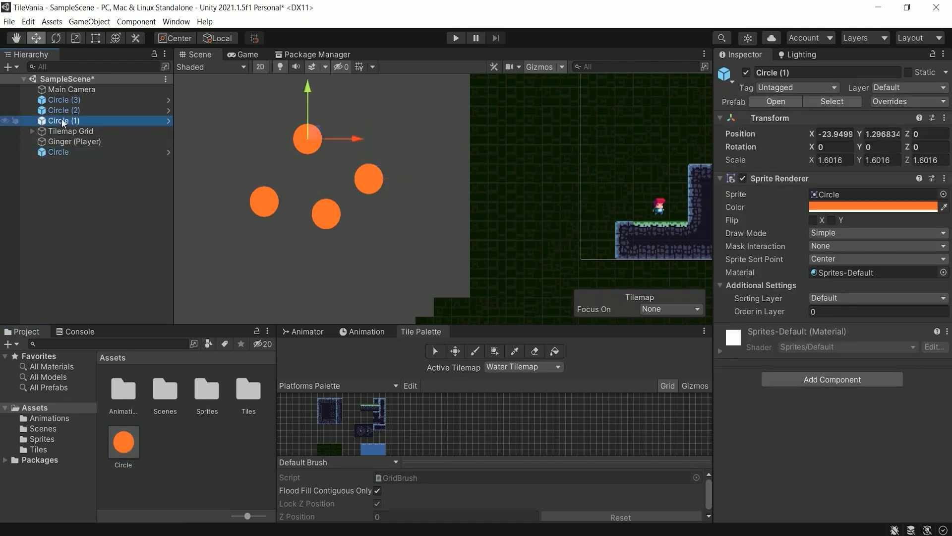
# Step: Move the Circle (2) instance to about X -23.13, Y -3.24 and set its sprite color to yellow FFF82A
pyautogui.click(64, 110)
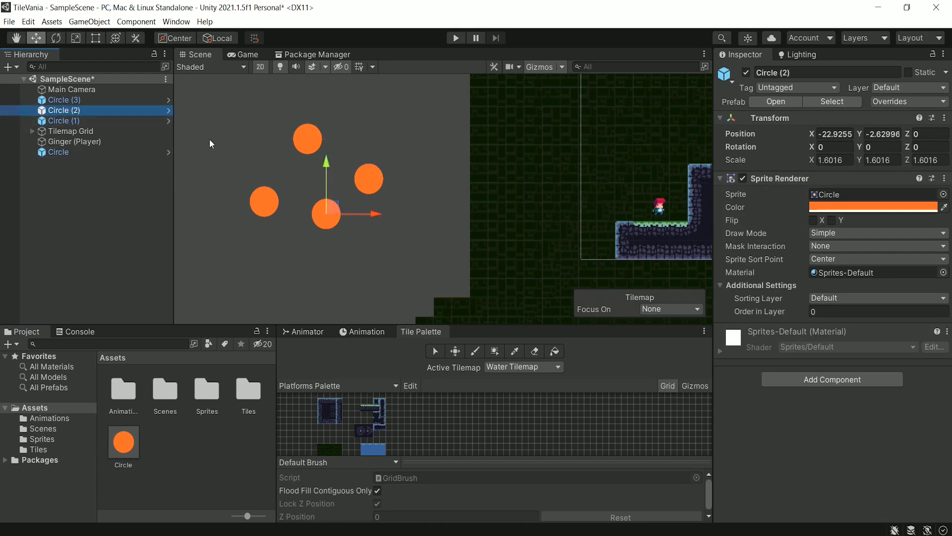
pyautogui.click(331, 211)
pyautogui.moveTo(330, 213); pyautogui.dragTo(329, 223)
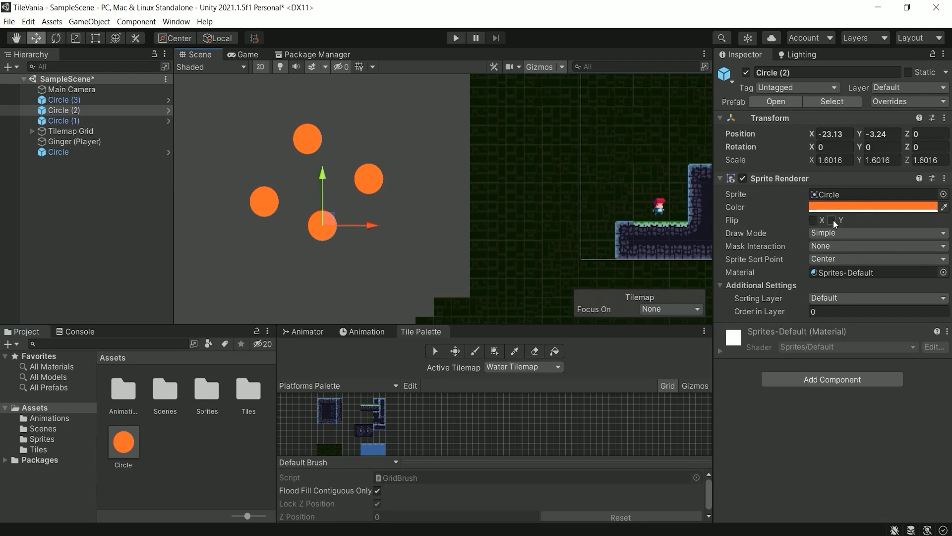
pyautogui.click(870, 206)
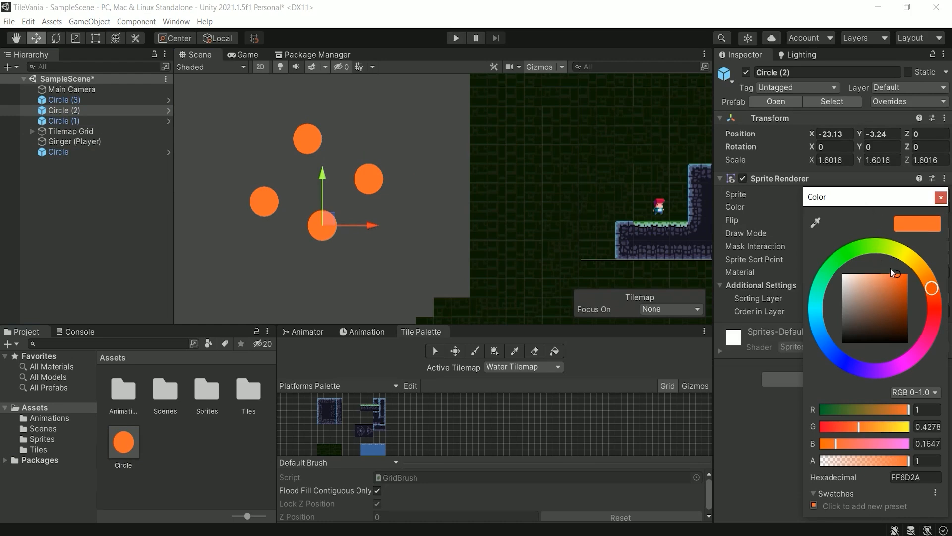
pyautogui.click(906, 257)
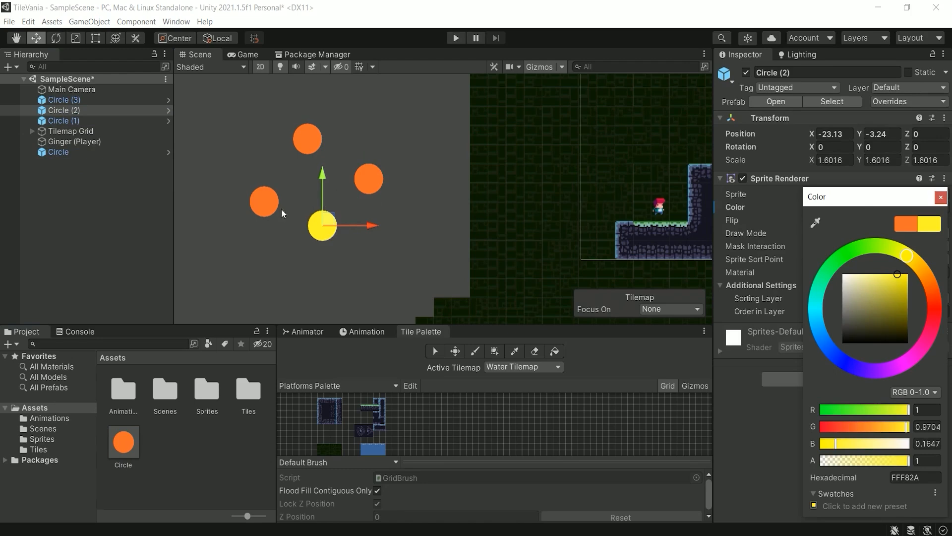
# Step: Reorder the scene objects so Circle (3), Circle (2), Circle (1) and Circle follow Ginger (Player)
pyautogui.click(56, 100)
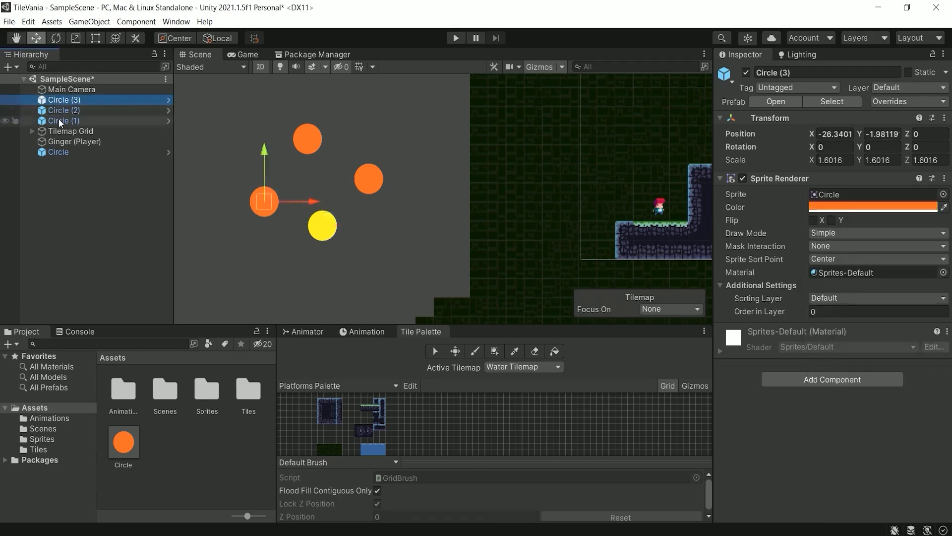
pyautogui.keyDown('shift'); pyautogui.click(59, 121); pyautogui.keyUp('shift')
pyautogui.press('f')
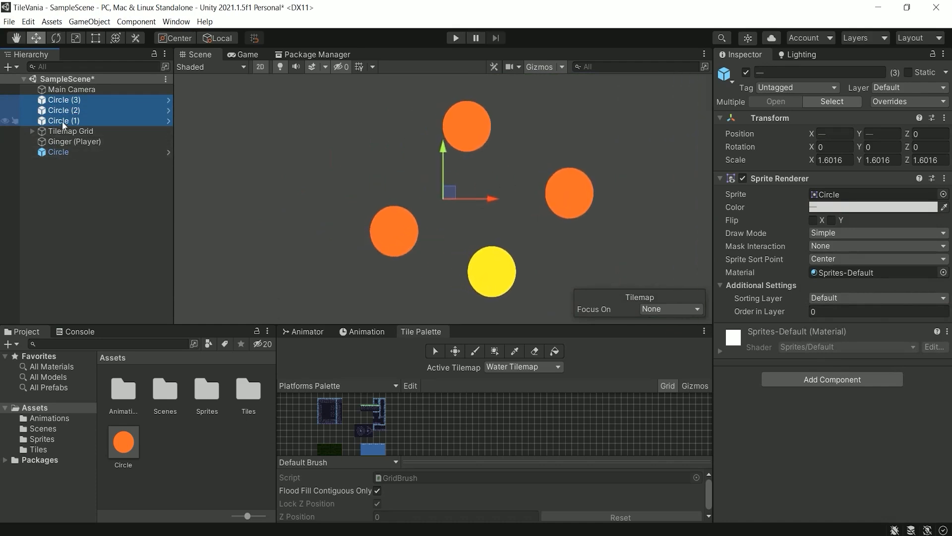
pyautogui.moveTo(63, 121); pyautogui.dragTo(61, 156)
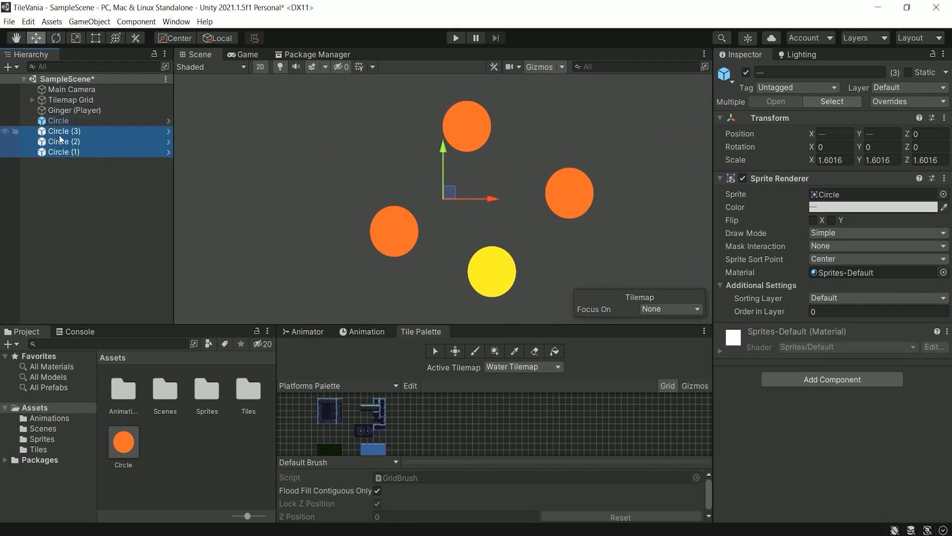
pyautogui.click(64, 171)
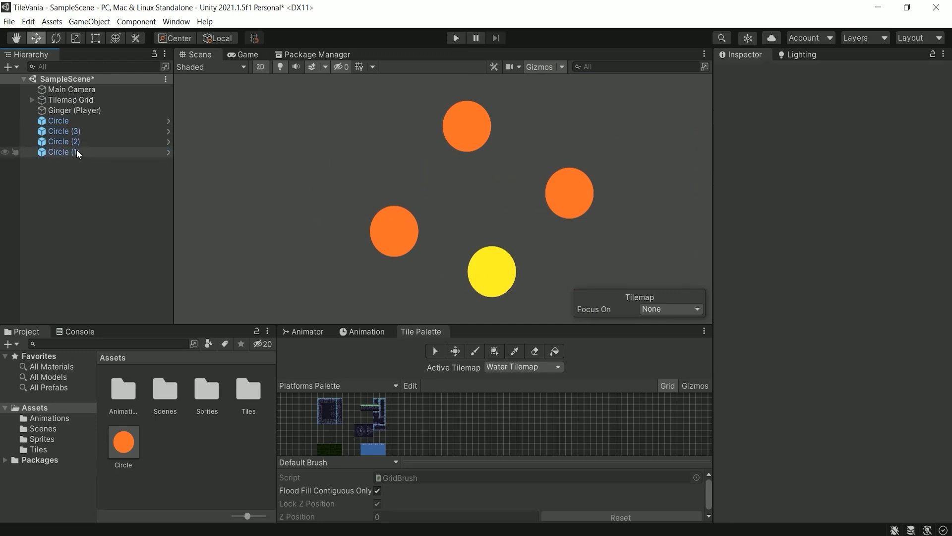
pyautogui.moveTo(43, 121); pyautogui.dragTo(43, 157)
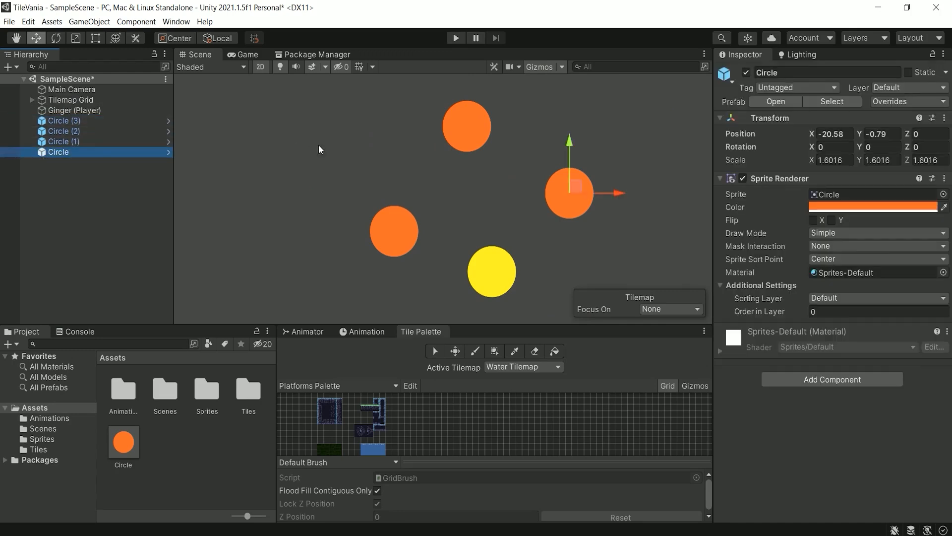
# Step: Apply all overrides of the yellow Circle (2) instance to the Circle prefab, and inspect the prefab asset
pyautogui.scroll(-1, 422, 157)
pyautogui.scroll(-2, 461, 180)
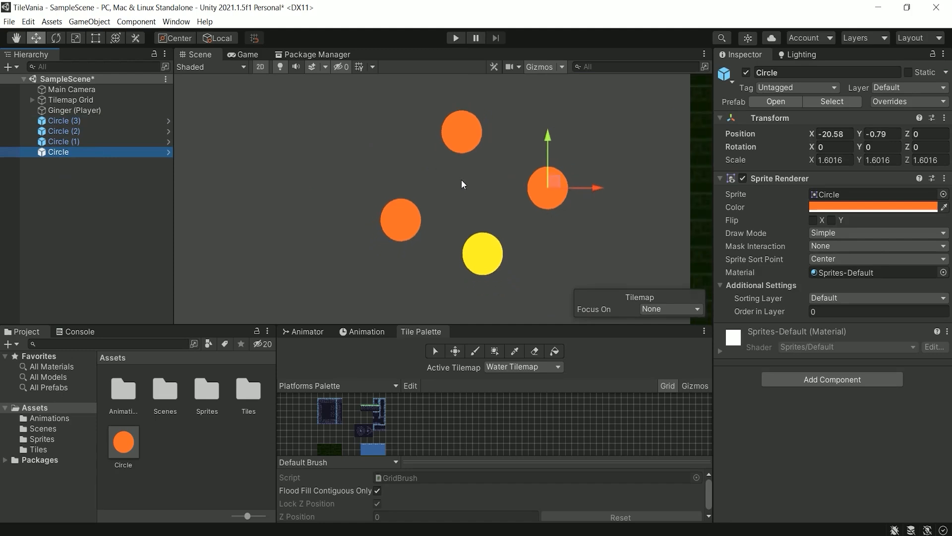
pyautogui.scroll(-6, 468, 180)
pyautogui.scroll(5, 538, 182)
pyautogui.moveTo(545, 181); pyautogui.dragTo(525, 182, button='middle')
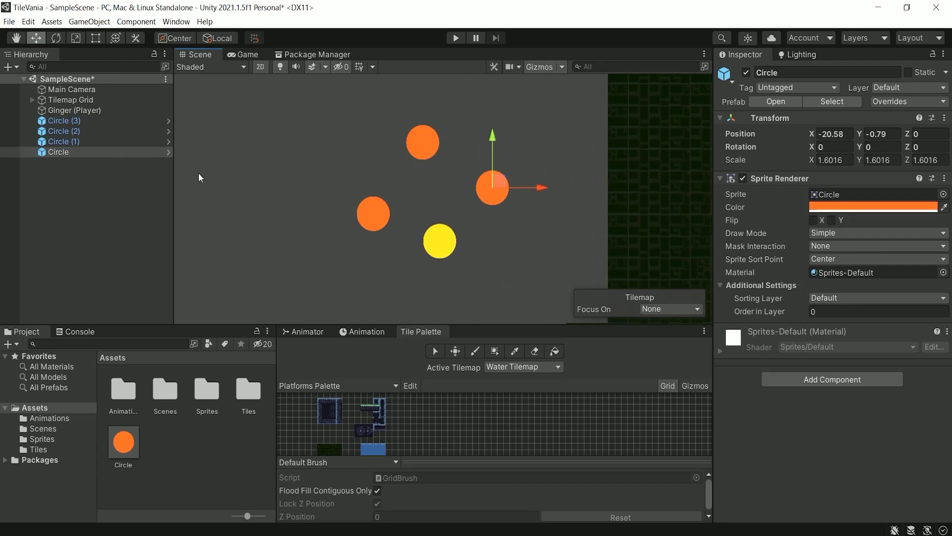
pyautogui.click(455, 238)
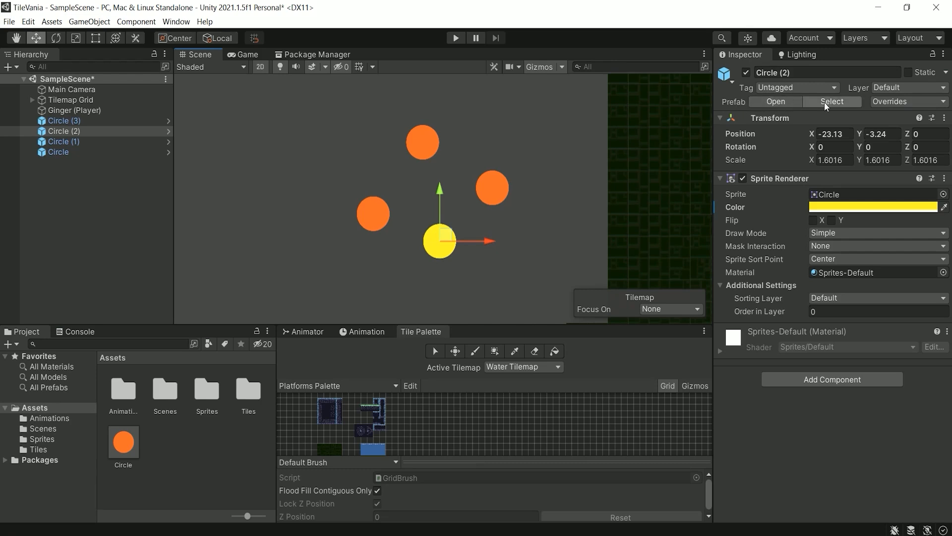
pyautogui.click(900, 100)
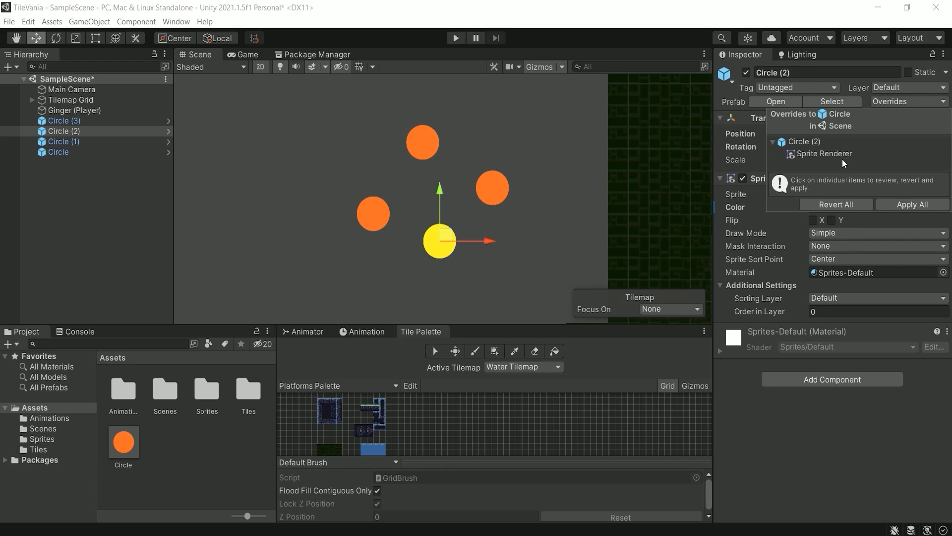
pyautogui.click(912, 205)
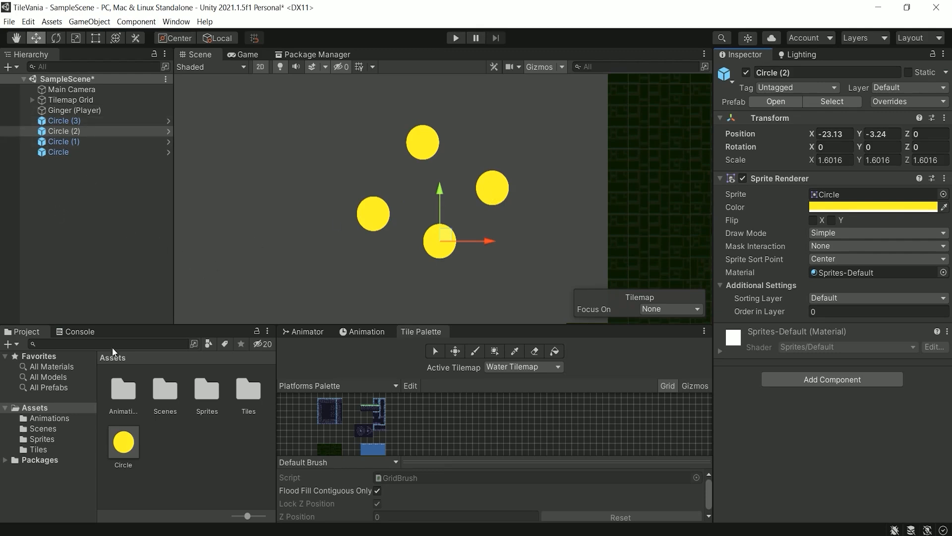
pyautogui.click(127, 440)
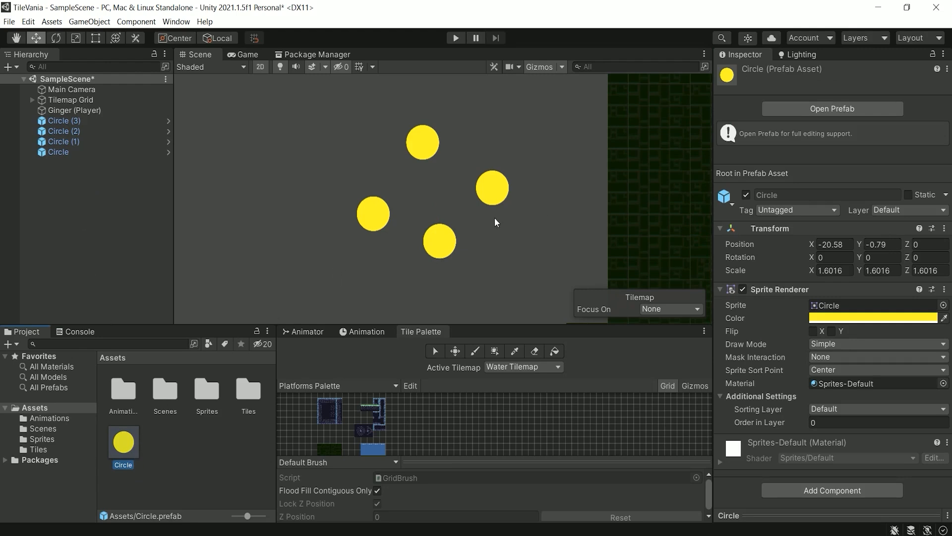
# Step: Scale the original Circle instance uniformly to about 2.63 and apply all its overrides to the Circle prefab
pyautogui.click(501, 187)
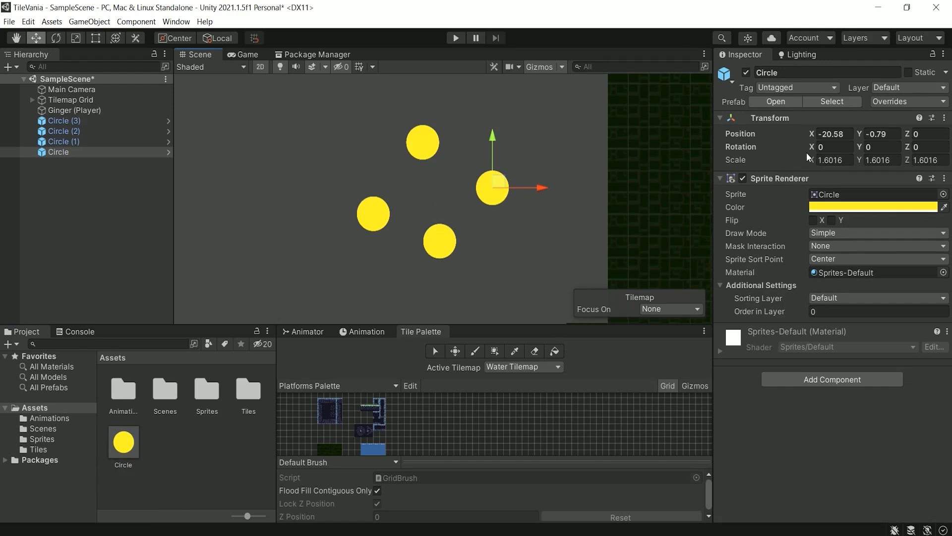
pyautogui.click(819, 160)
pyautogui.press('r')
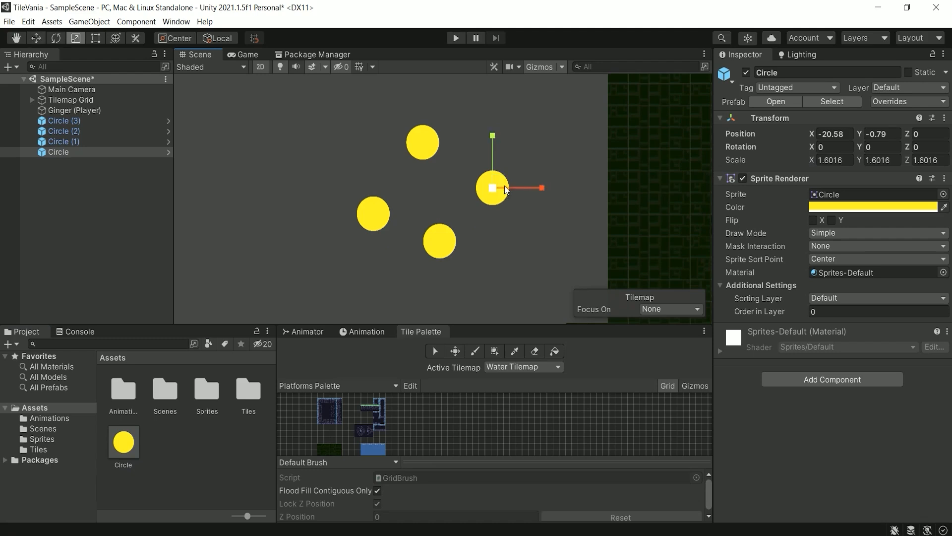
pyautogui.moveTo(495, 189); pyautogui.dragTo(531, 179)
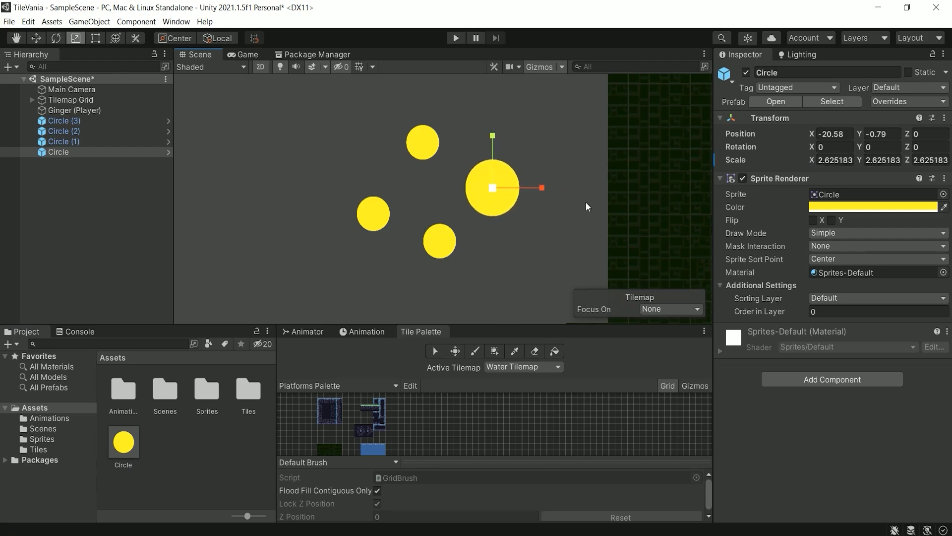
pyautogui.click(901, 102)
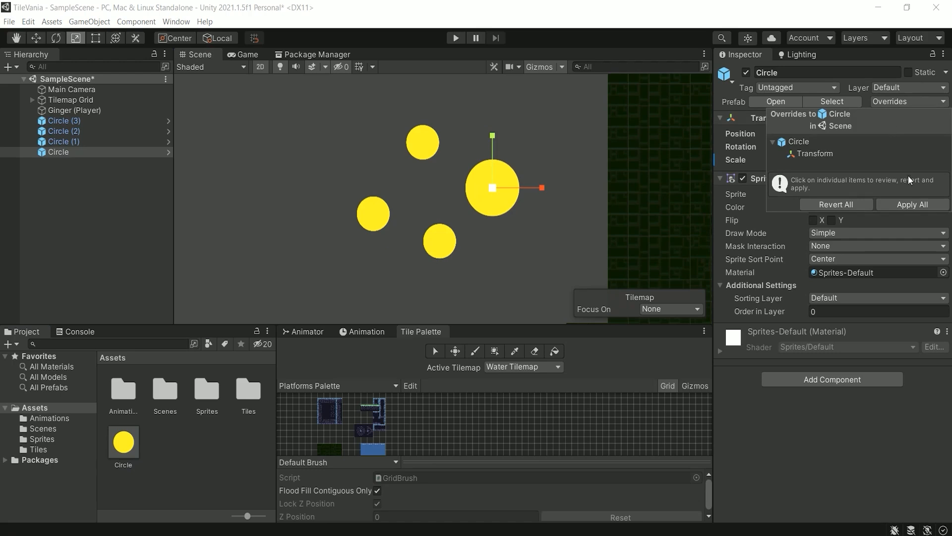
pyautogui.click(910, 205)
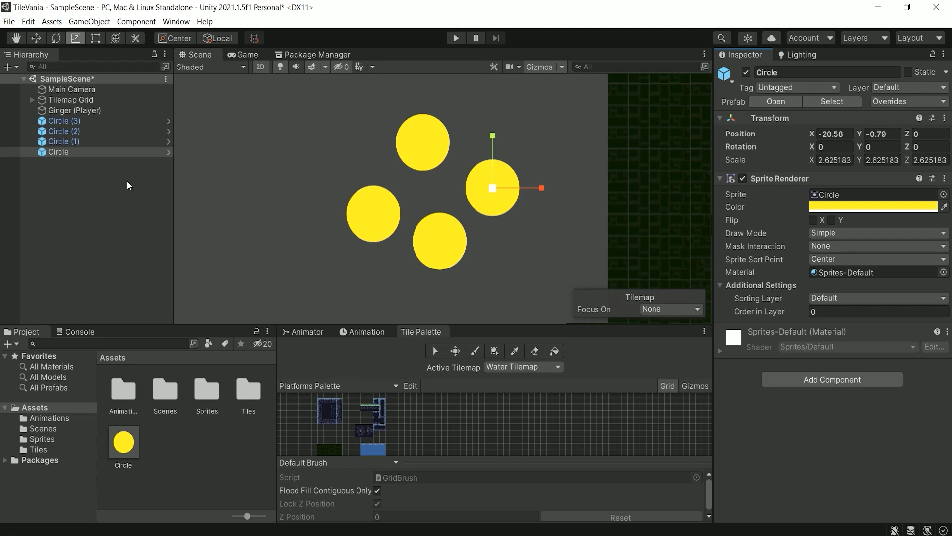
# Step: Open the Circle prefab asset in isolation, set its sprite color to green 3DFF2A, and return to the scene
pyautogui.click(126, 446)
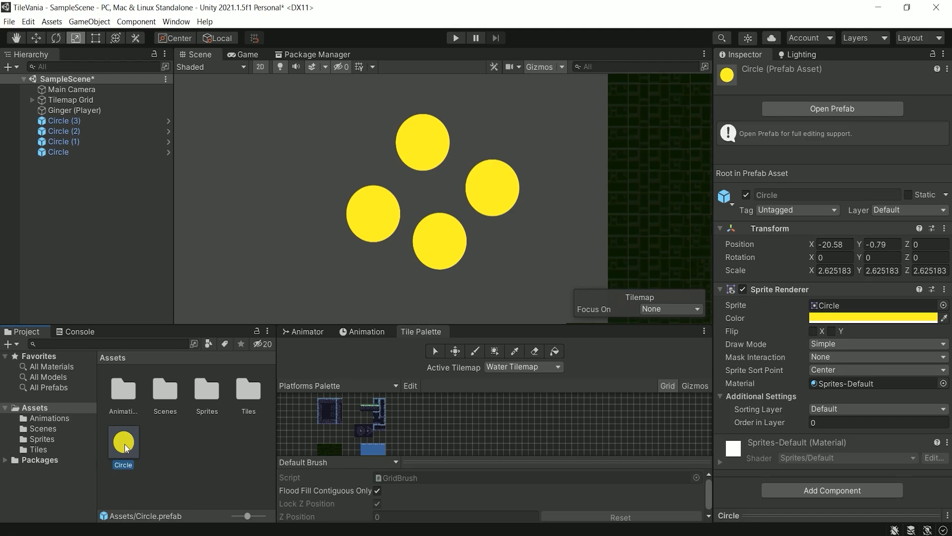
pyautogui.doubleClick(124, 444)
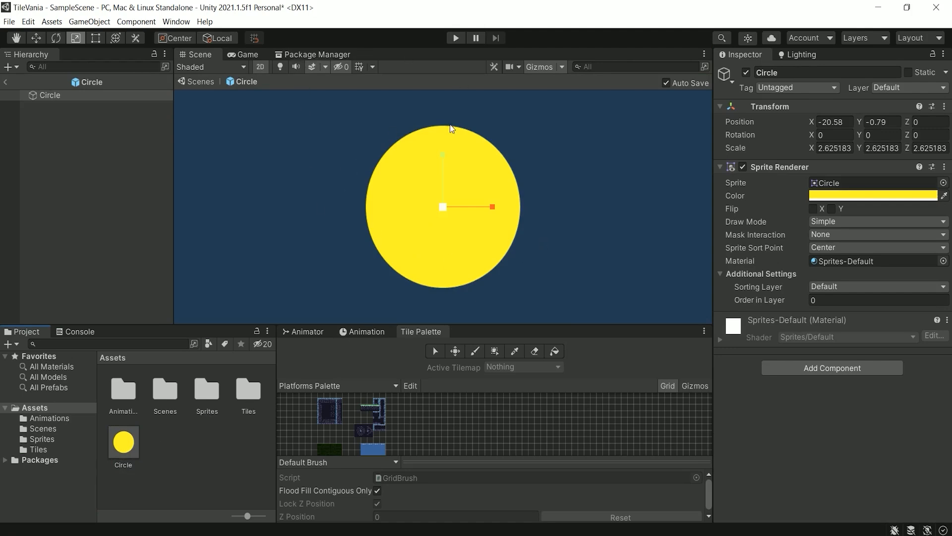
pyautogui.scroll(-5, 388, 208)
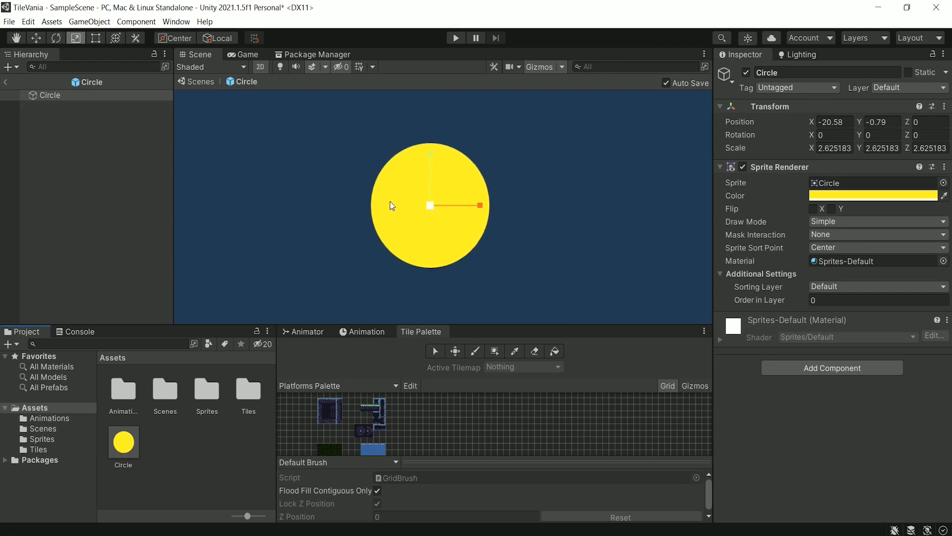
pyautogui.scroll(-2, 392, 205)
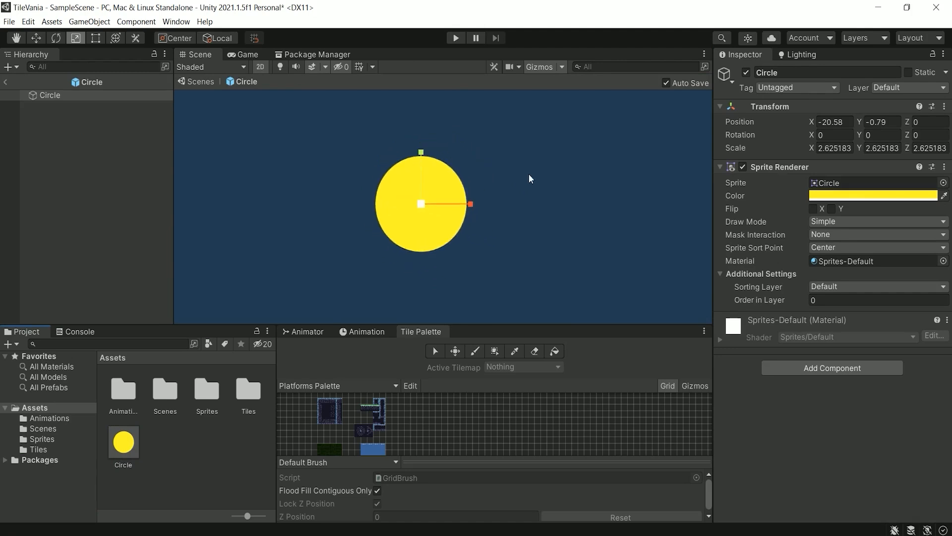
pyautogui.keyDown('alt'); pyautogui.moveTo(573, 173); pyautogui.dragTo(139, 261, button='right'); pyautogui.keyUp('alt')
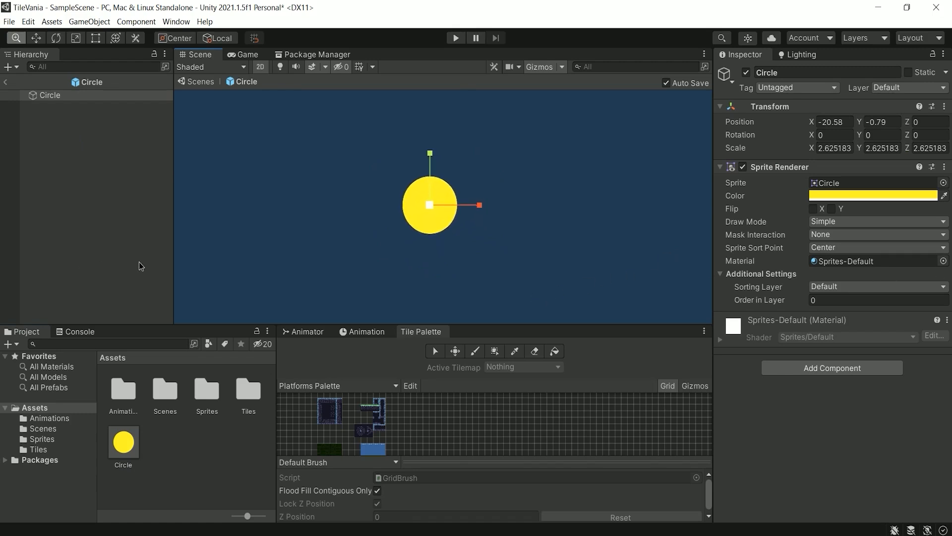
pyautogui.press('r')
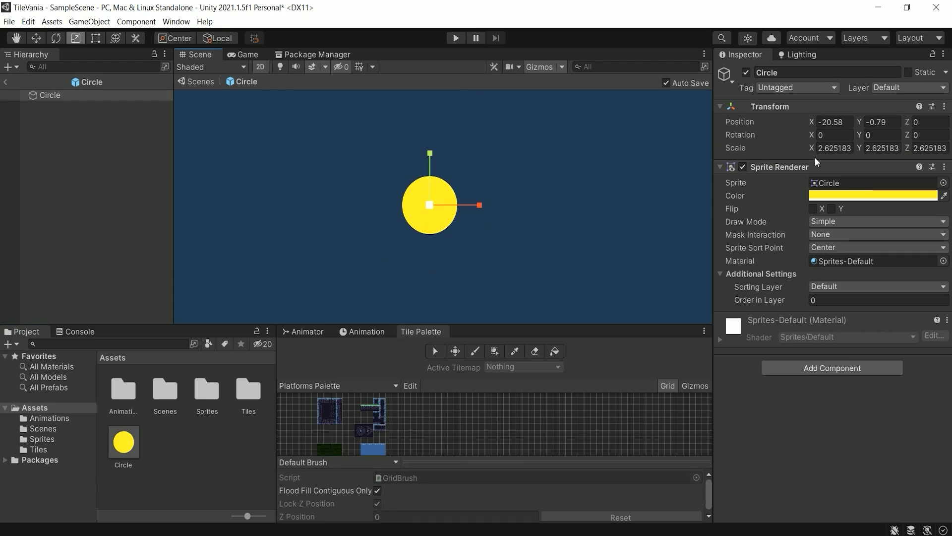
pyautogui.click(861, 196)
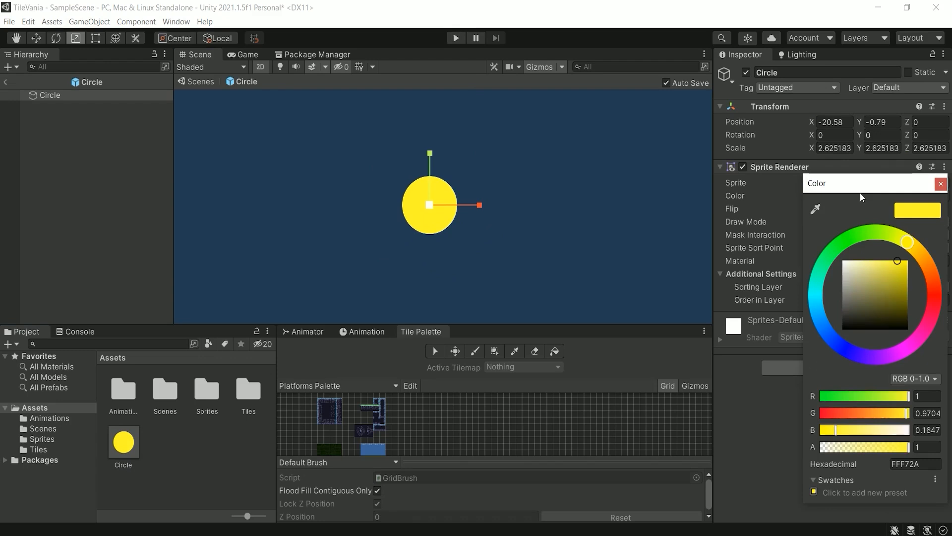
pyautogui.click(851, 240)
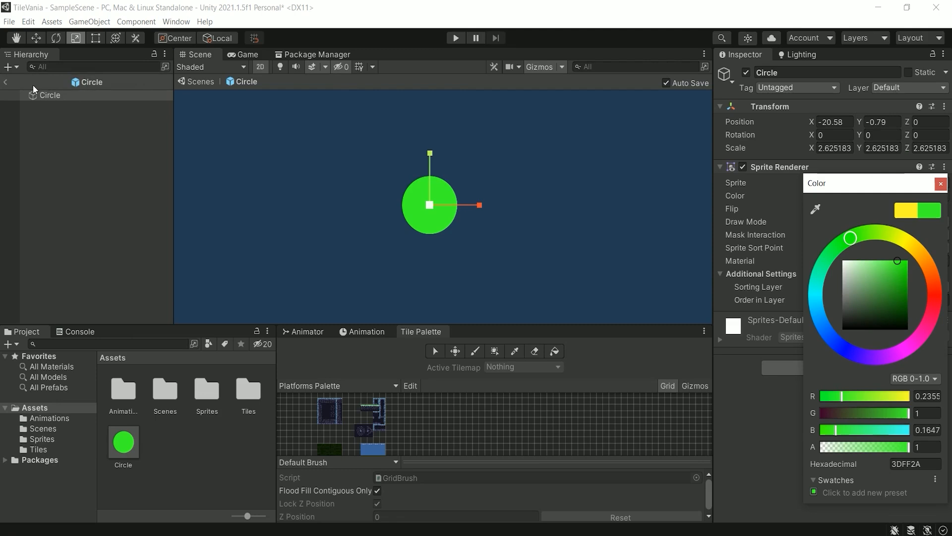
pyautogui.click(6, 87)
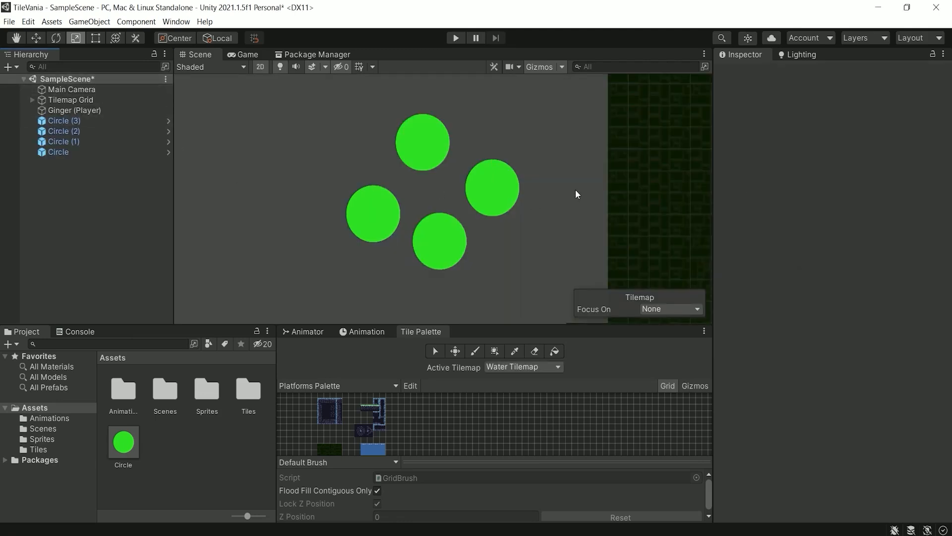
# Step: Set the Circle prefab asset's sprite color to cyan 56FFF2 directly from the scene, without entering prefab editing
pyautogui.scroll(-3, 449, 154)
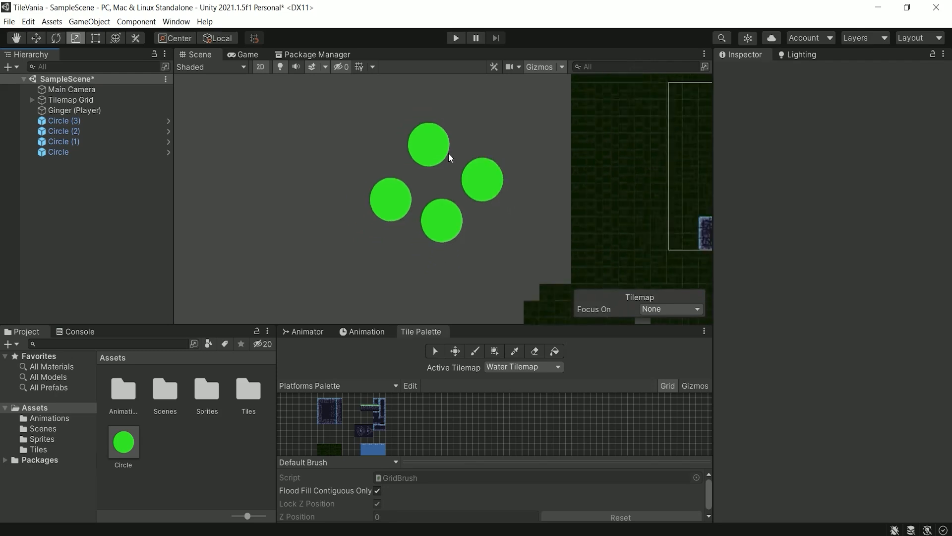
pyautogui.scroll(-2, 449, 154)
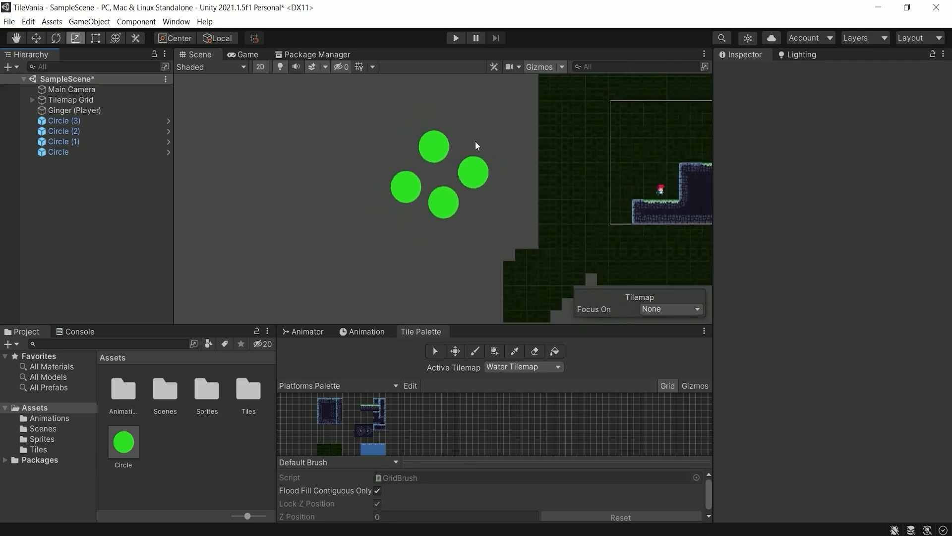
pyautogui.moveTo(475, 141); pyautogui.dragTo(436, 173, button='middle')
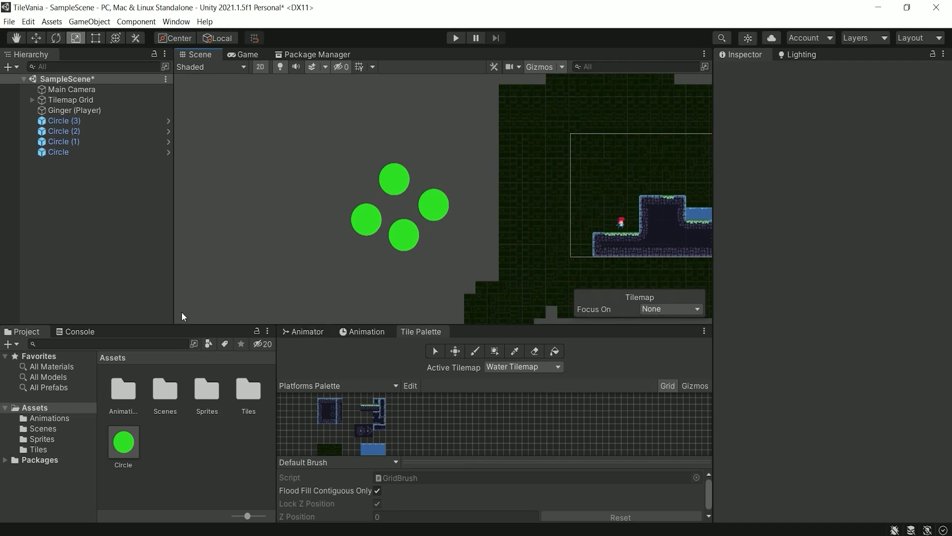
pyautogui.click(124, 444)
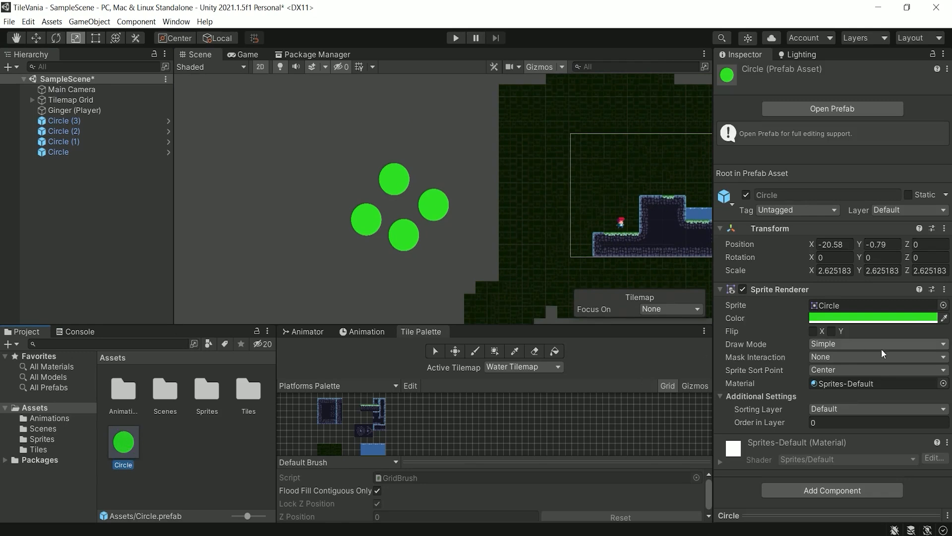
pyautogui.click(907, 318)
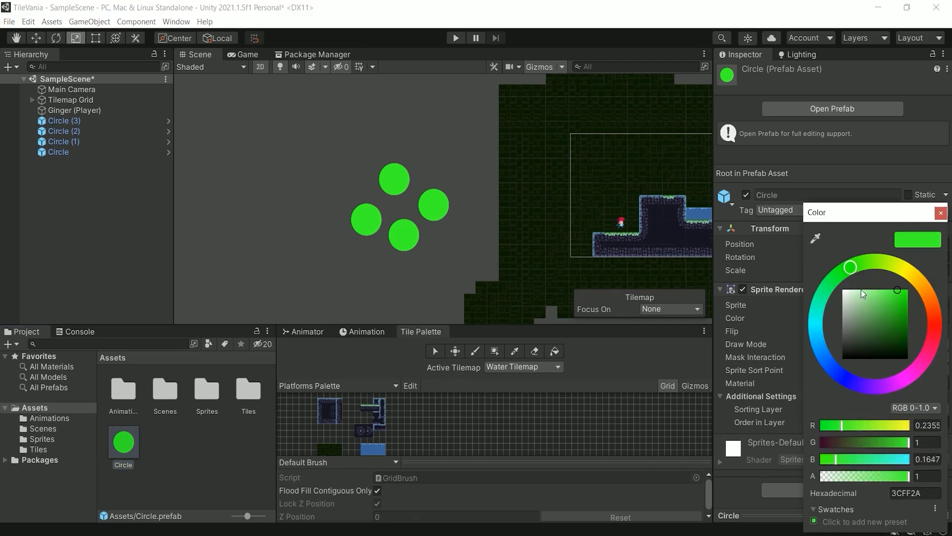
pyautogui.moveTo(814, 317); pyautogui.dragTo(816, 319)
pyautogui.moveTo(882, 308)
pyautogui.mouseDown()
pyautogui.moveTo(891, 299)
pyautogui.moveTo(876, 331)
pyautogui.moveTo(888, 332)
pyautogui.moveTo(906, 290)
pyautogui.moveTo(897, 298)
pyautogui.moveTo(871, 289)
pyautogui.moveTo(857, 318)
pyautogui.moveTo(874, 332)
pyautogui.moveTo(891, 319)
pyautogui.moveTo(886, 288)
pyautogui.mouseUp()
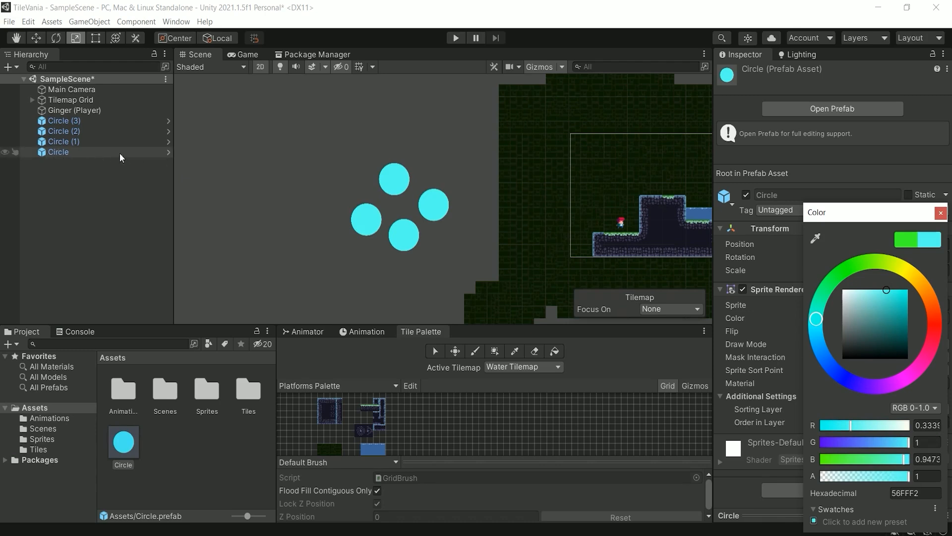
# Step: Open the Circle prefab in context from the Circle instance and set its sprite color to green 84FF56
pyautogui.click(168, 153)
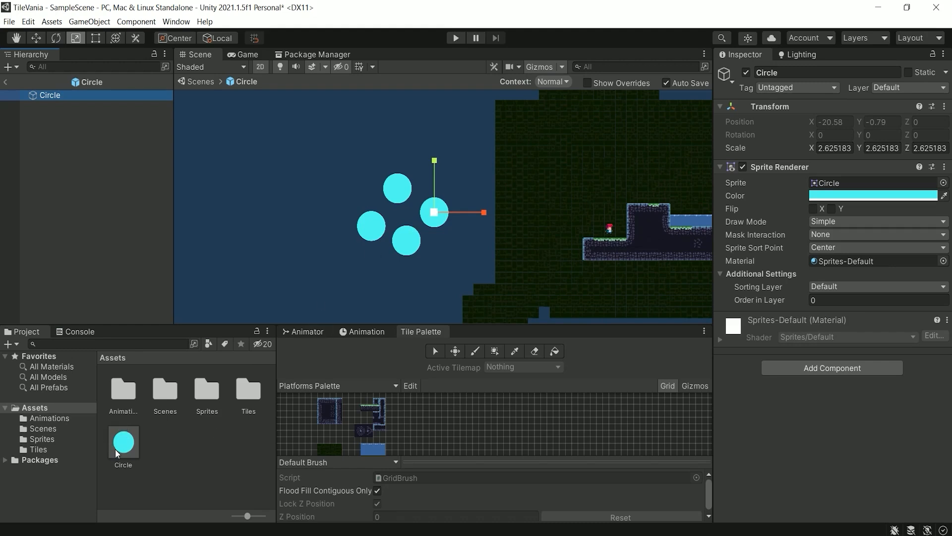
pyautogui.click(849, 197)
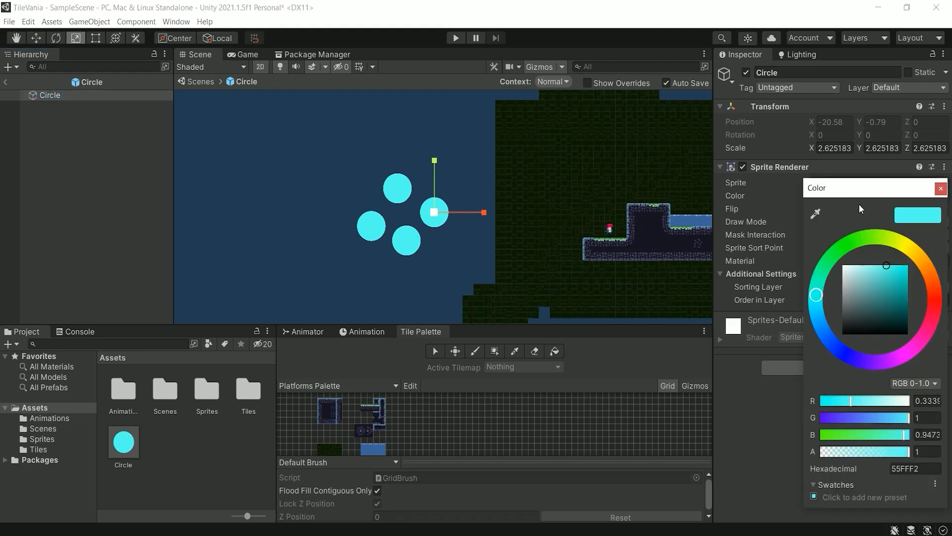
pyautogui.click(861, 238)
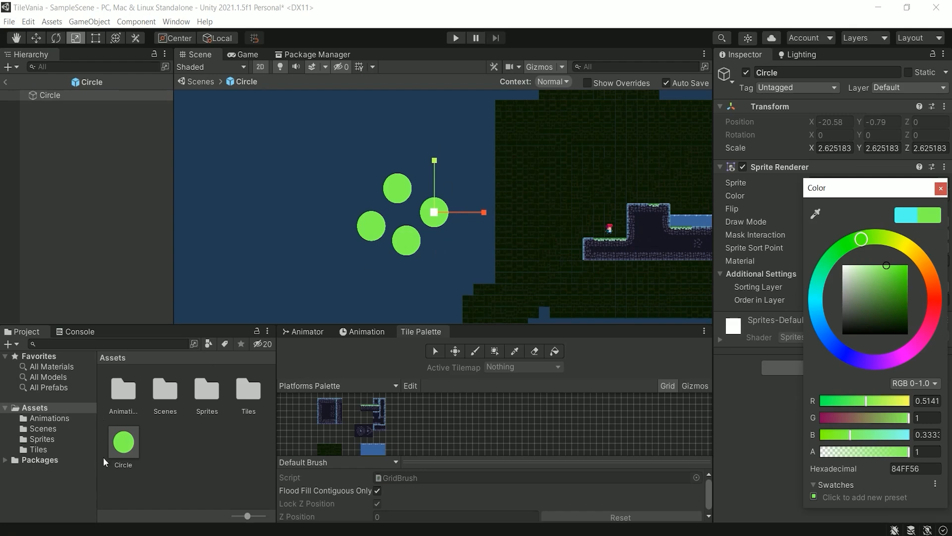
# Step: Compare the Circle prefab opened in isolation from its asset with the in-context view from the Circle instance, and return to the scene
pyautogui.doubleClick(128, 445)
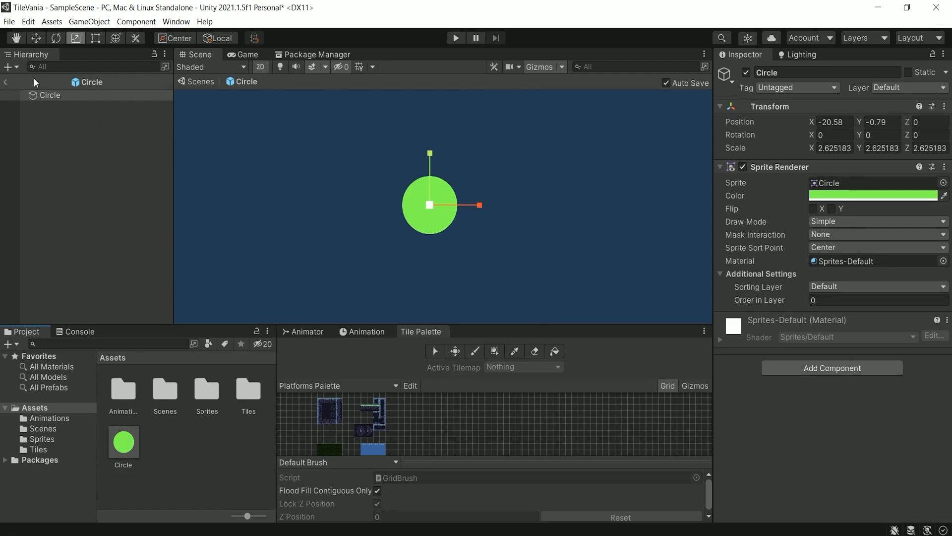
pyautogui.click(6, 82)
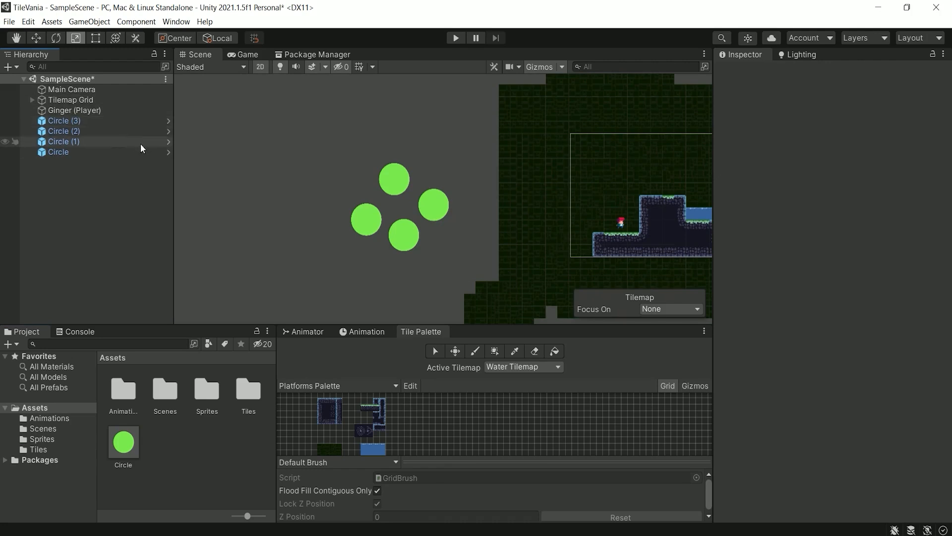
pyautogui.click(168, 152)
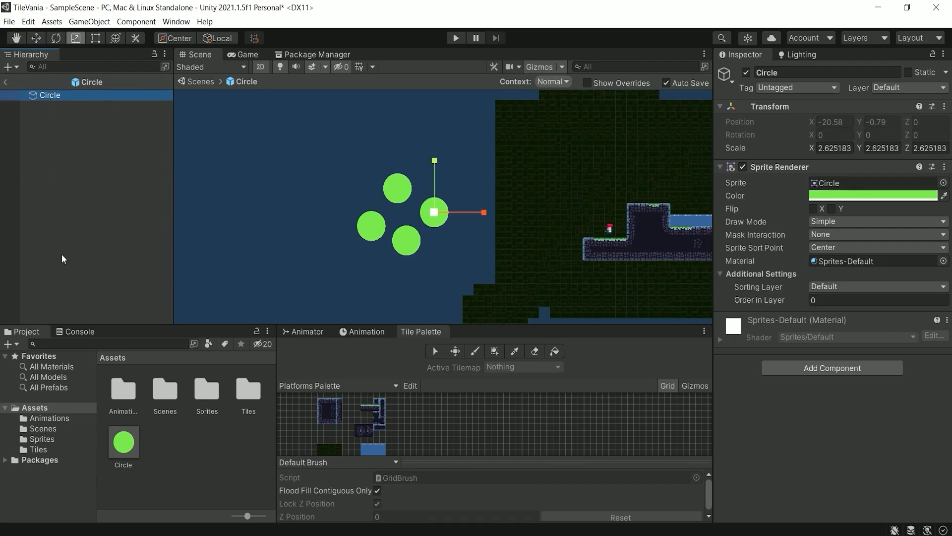
pyautogui.click(87, 82)
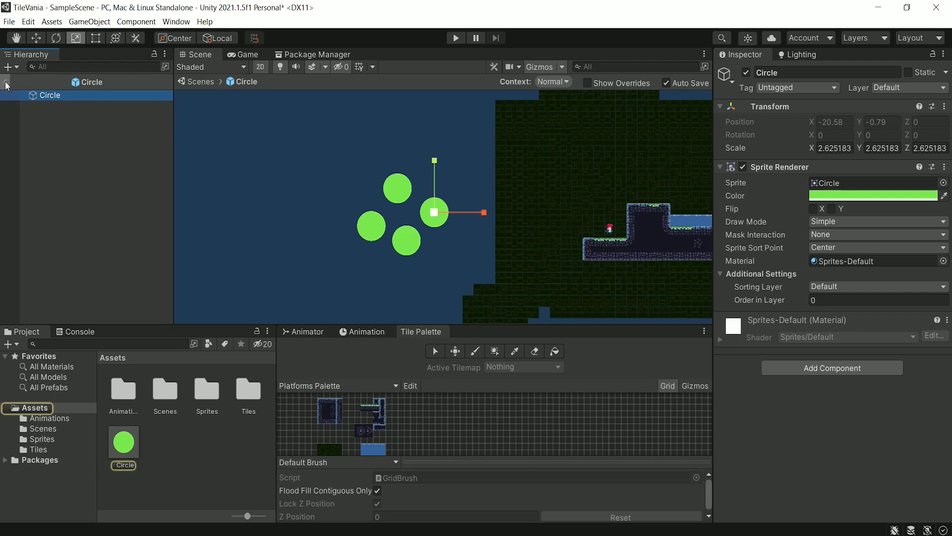
pyautogui.click(6, 82)
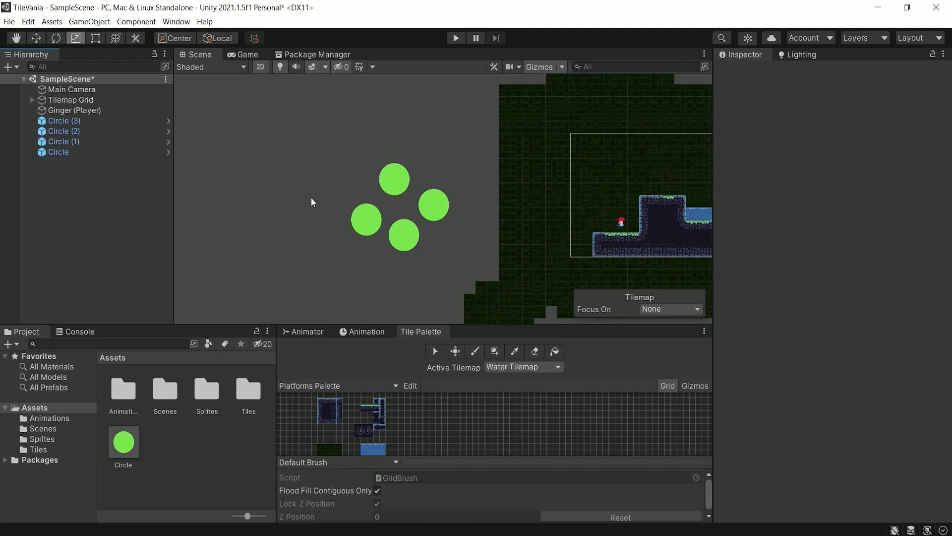
# Step: Override the Circle (3) instance's sprite color with purple and move it to about X -28.67, Y -1.08
pyautogui.click(370, 223)
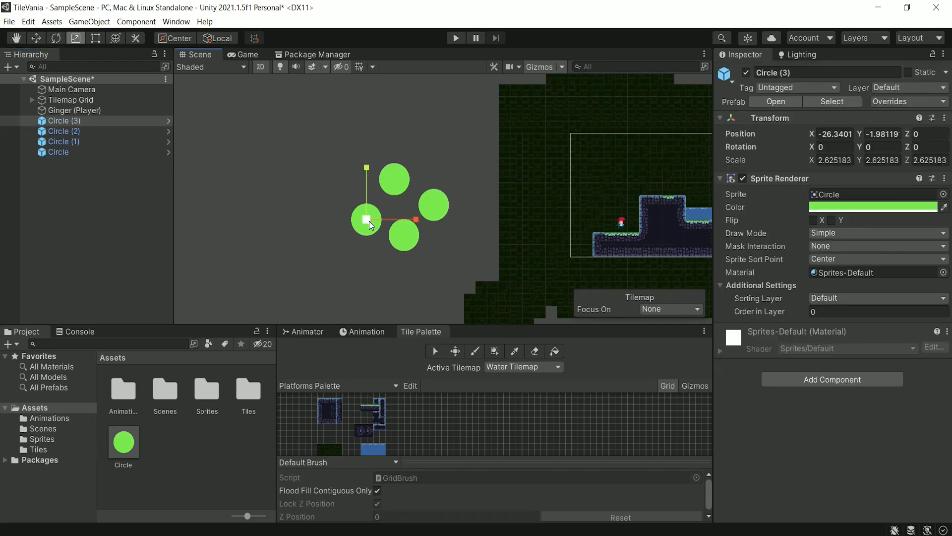
pyautogui.click(53, 121)
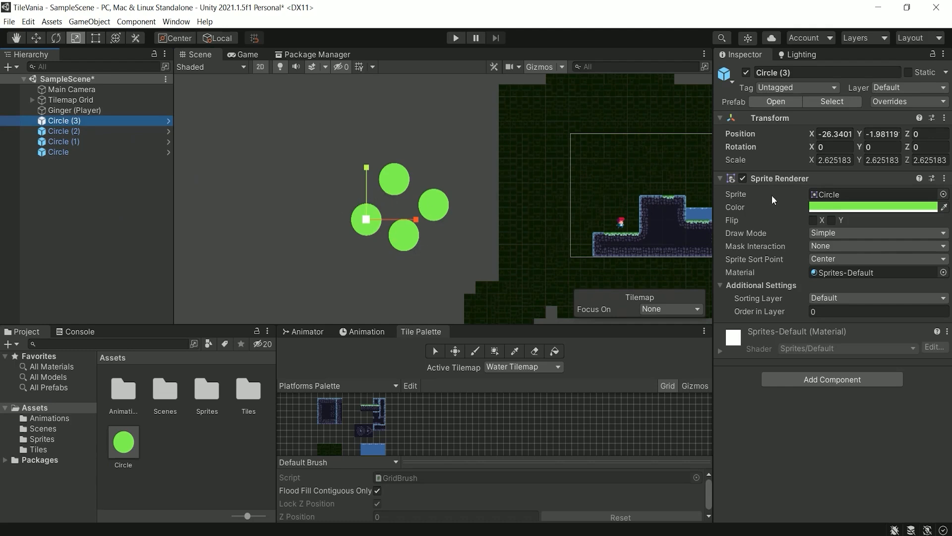
pyautogui.click(829, 205)
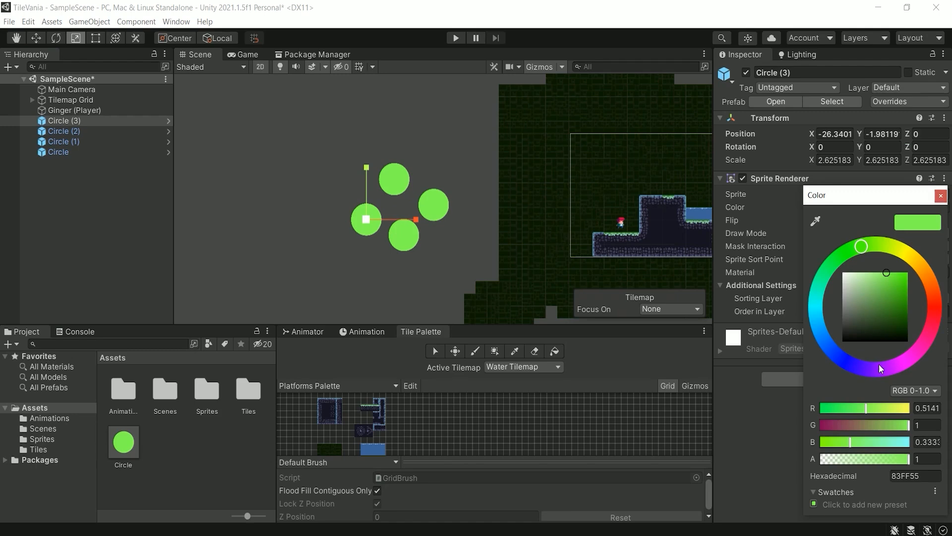
pyautogui.click(897, 366)
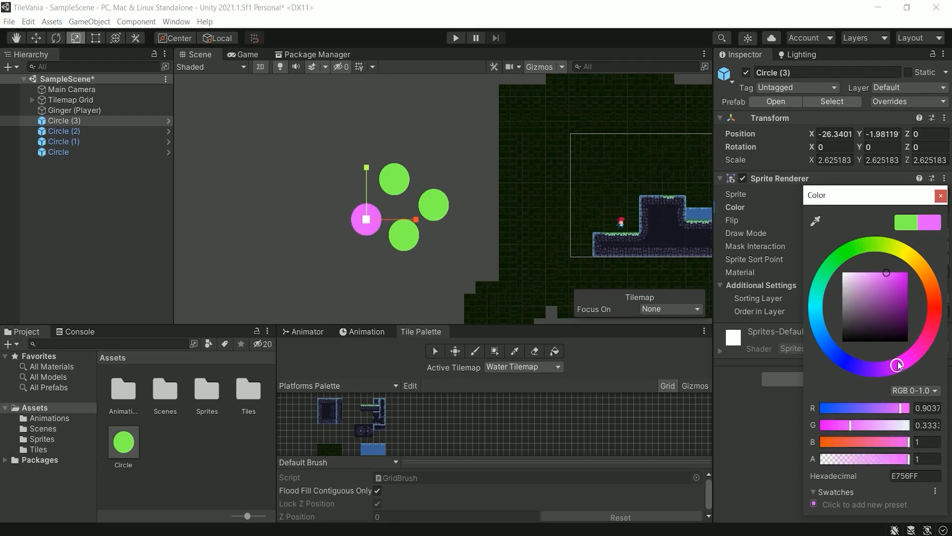
pyautogui.moveTo(898, 365); pyautogui.dragTo(882, 369)
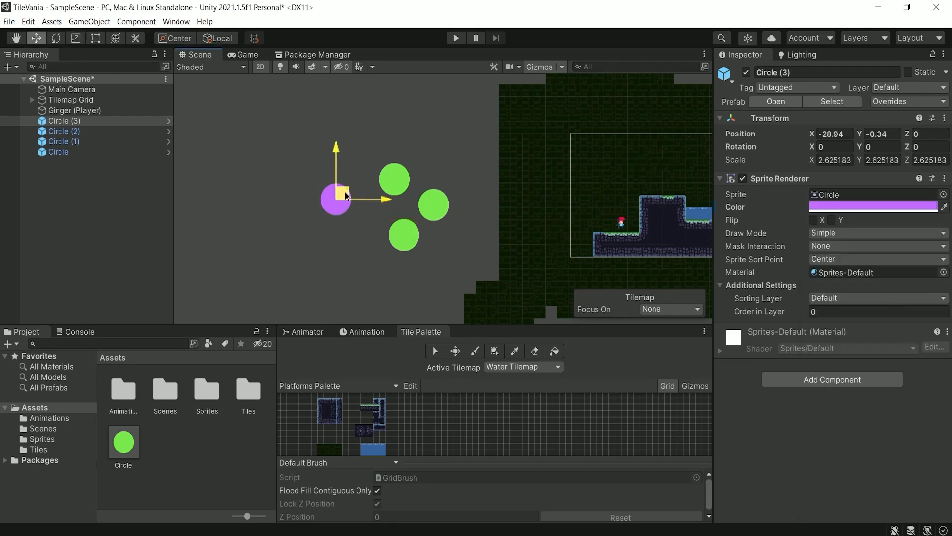
pyautogui.moveTo(344, 191)
pyautogui.mouseDown()
pyautogui.moveTo(361, 193)
pyautogui.moveTo(346, 201)
pyautogui.mouseUp()
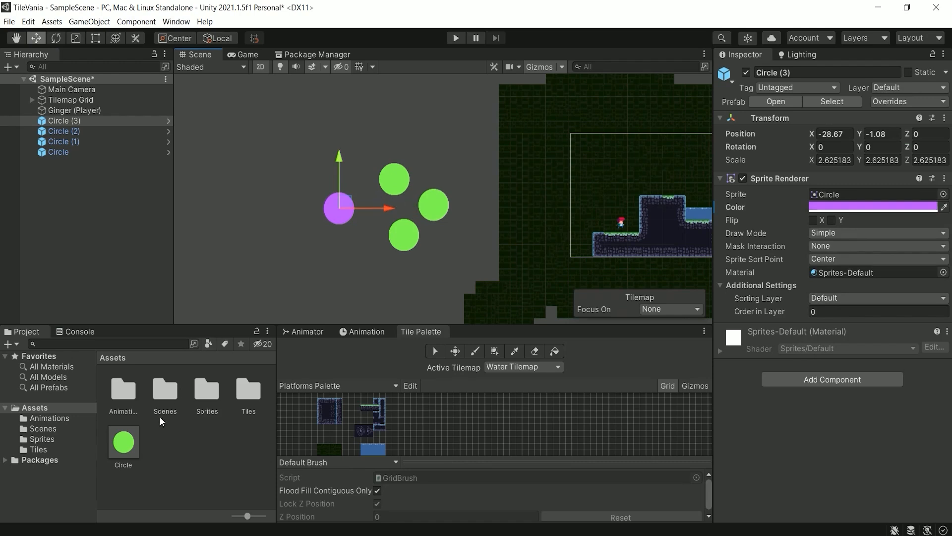
# Step: Set the Circle prefab asset's sprite color to light red FF566B
pyautogui.click(122, 447)
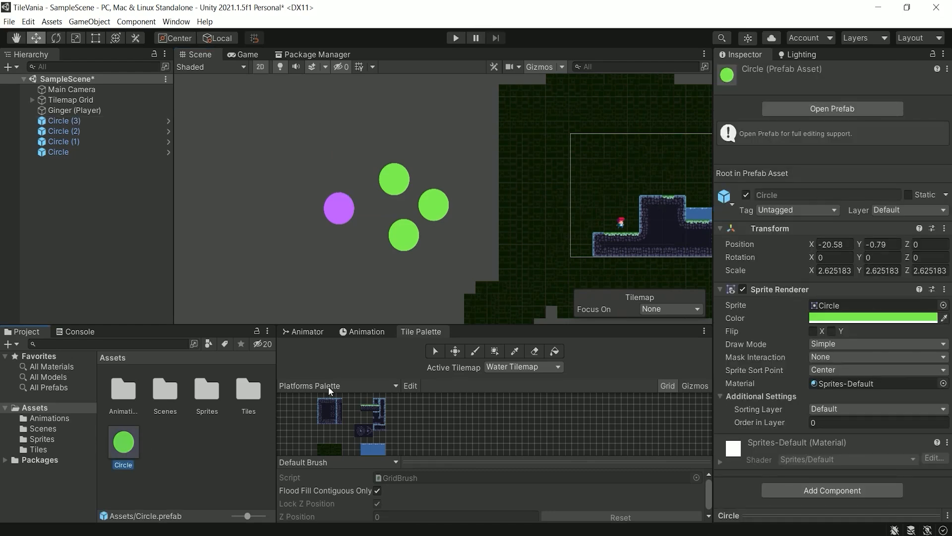
pyautogui.click(903, 318)
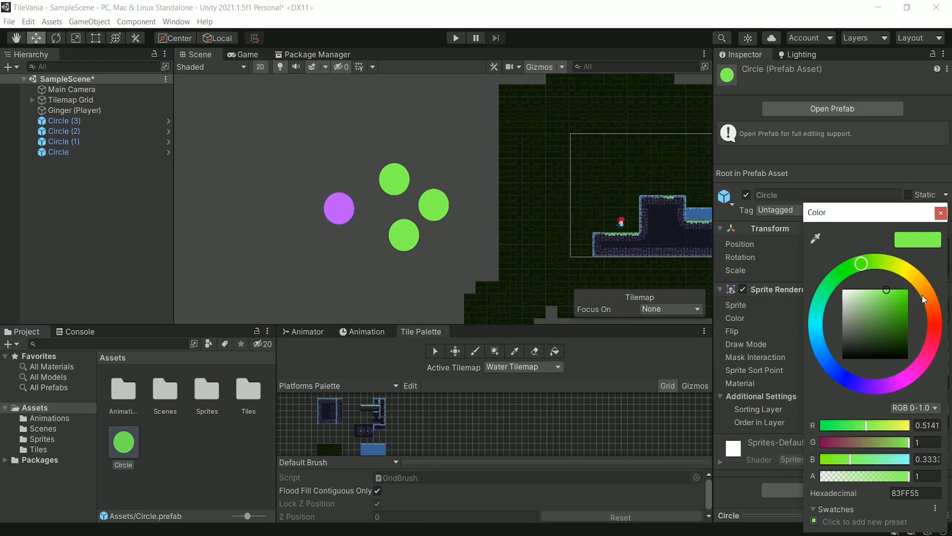
pyautogui.moveTo(931, 303); pyautogui.dragTo(934, 333)
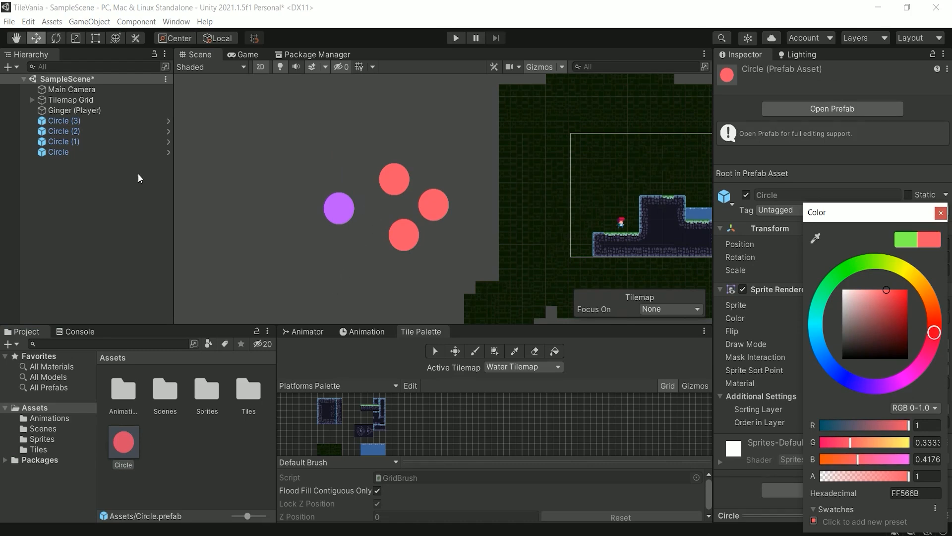
# Step: Override the Circle (3) instance's X scale with 3.95
pyautogui.click(62, 120)
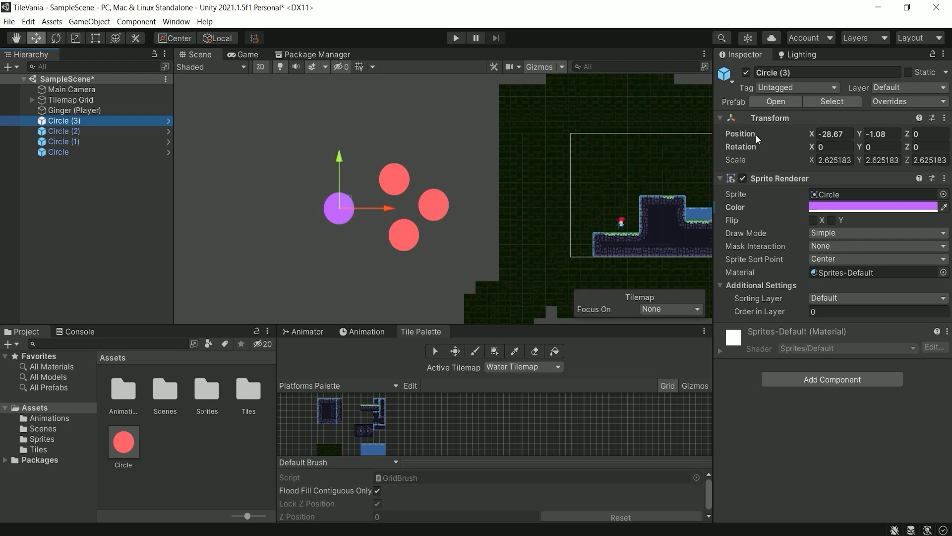
pyautogui.click(812, 160)
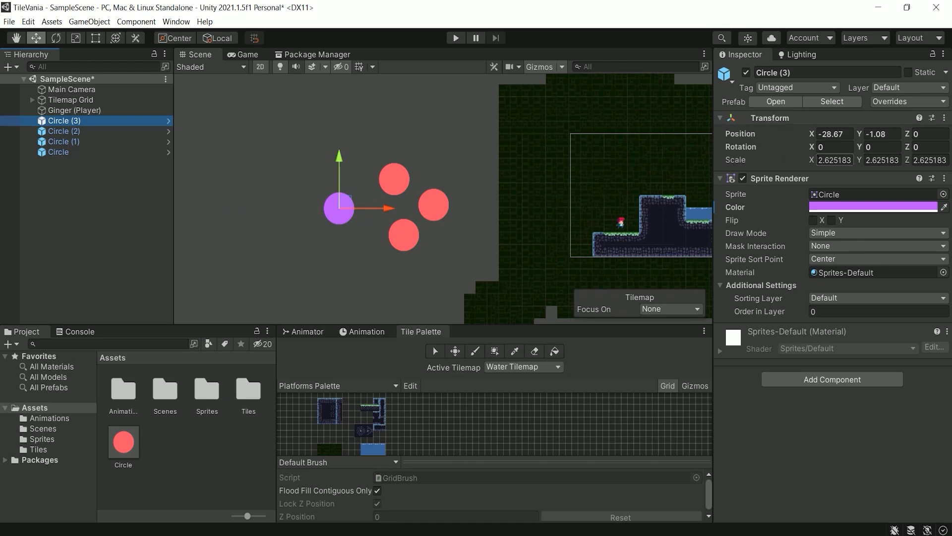
pyautogui.click(816, 160)
pyautogui.write('3.95')
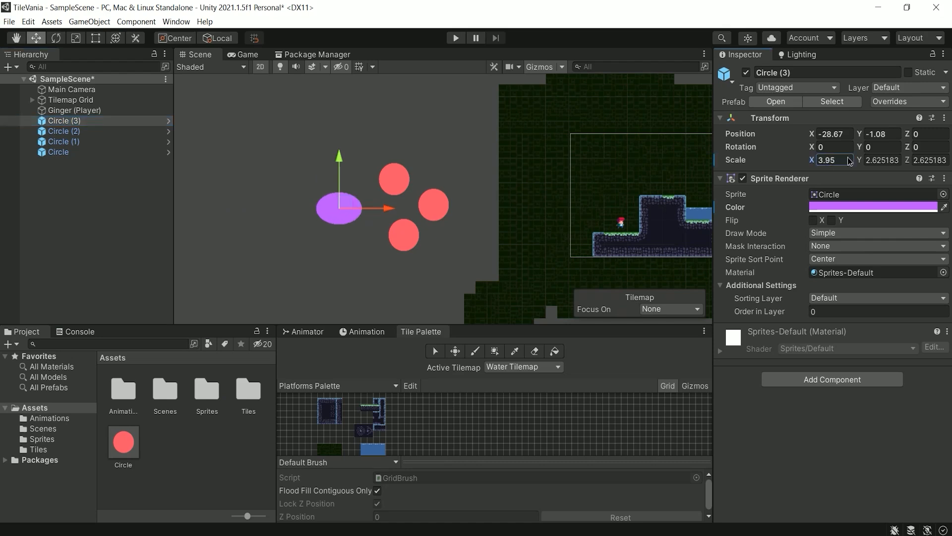
# Step: Set the Circle (3) instance's X scale override to 3.92
pyautogui.press('BackSpace')
pyautogui.write('2')
# Step: Try several X scales on the Circle prefab asset, settling on X 2.99, and set its Y scale to 4.72
pyautogui.click(123, 442)
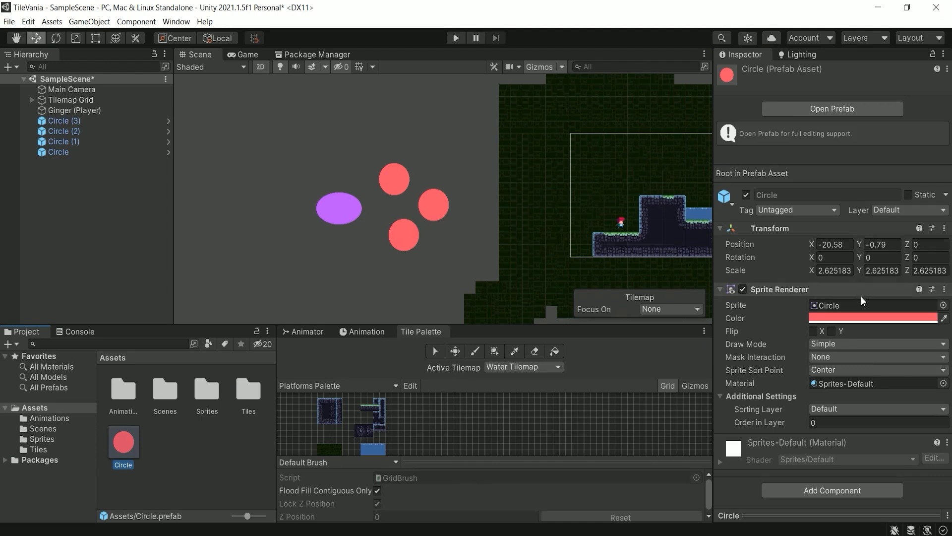
pyautogui.click(835, 271)
pyautogui.write('4.82')
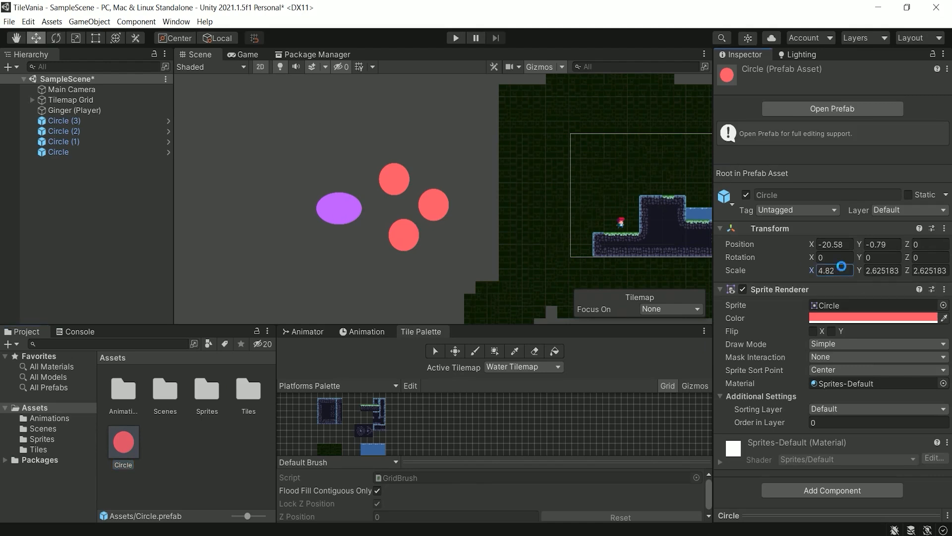
pyautogui.press('Return')
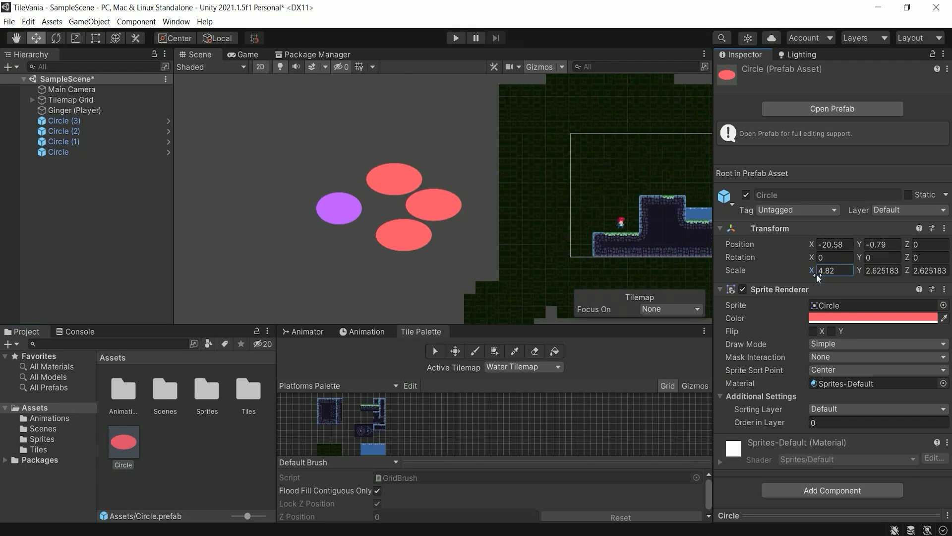
pyautogui.moveTo(812, 270); pyautogui.dragTo(804, 273)
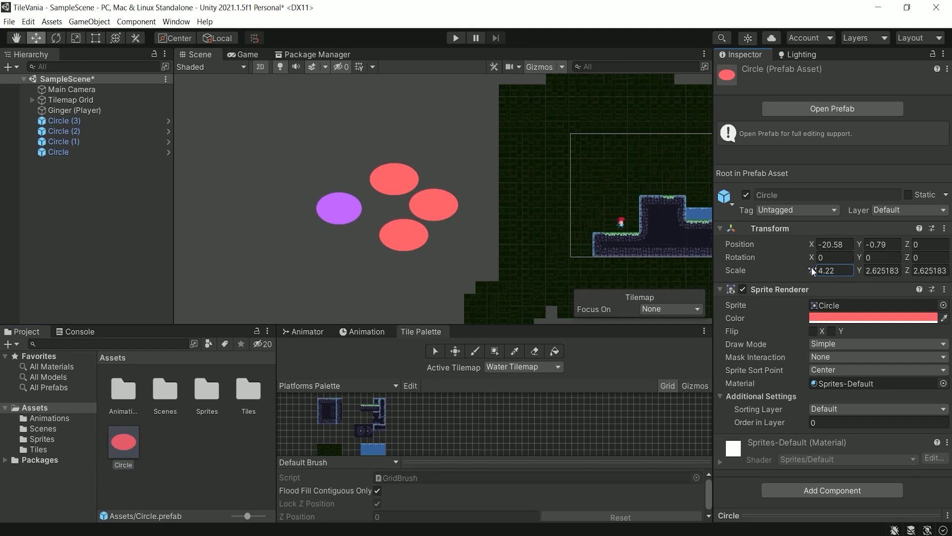
pyautogui.moveTo(810, 270); pyautogui.dragTo(782, 270)
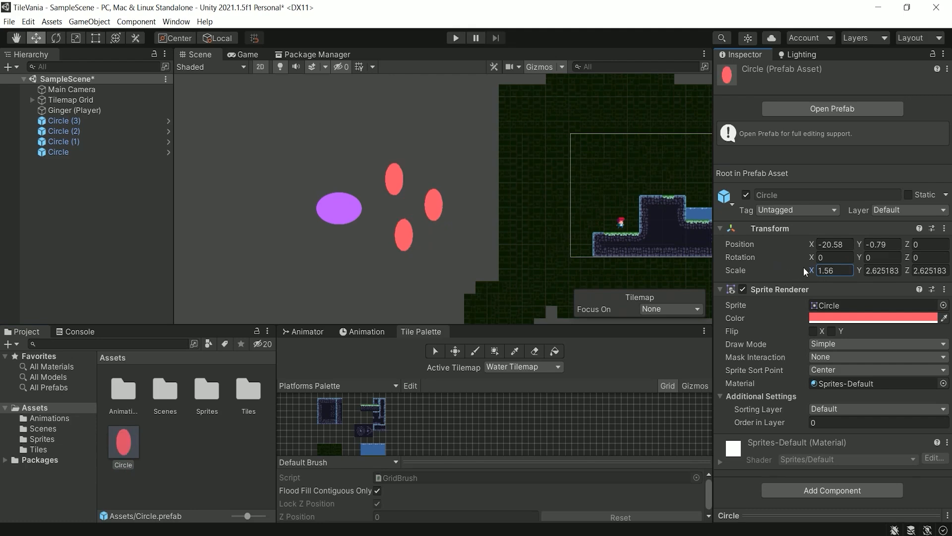
pyautogui.click(827, 270)
pyautogui.write('2.99')
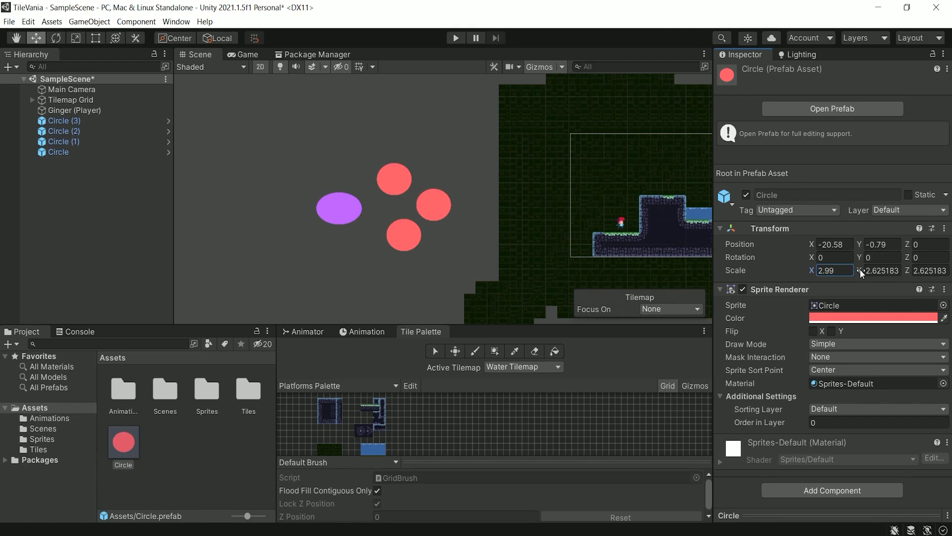
pyautogui.moveTo(863, 273); pyautogui.dragTo(899, 263)
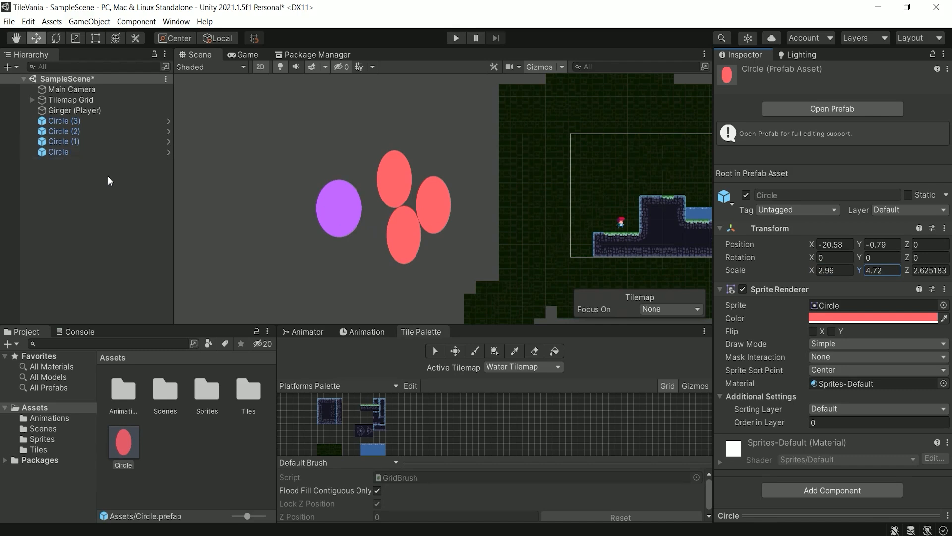
# Step: Apply only the Circle (3) instance's Sprite Renderer override to the Circle prefab and reselect Circle (3) in the scene
pyautogui.click(69, 121)
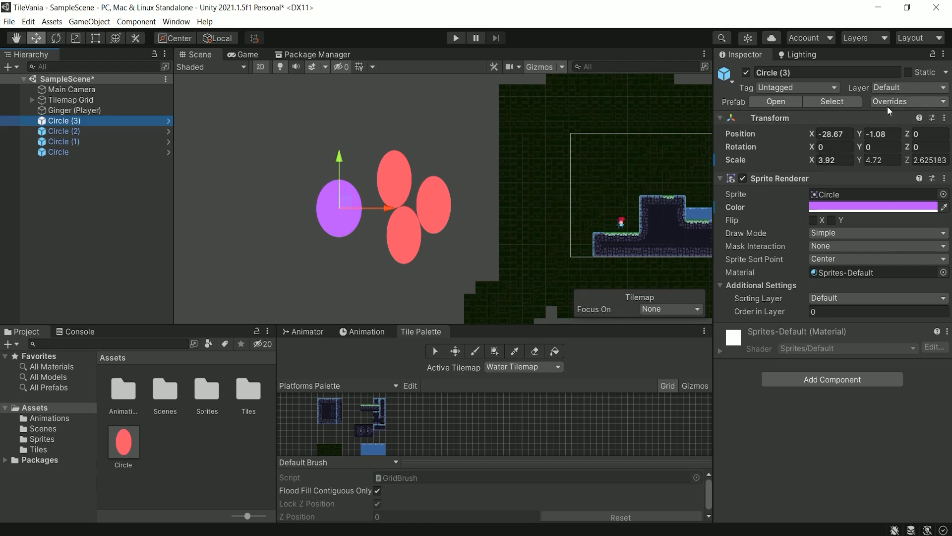
pyautogui.click(910, 103)
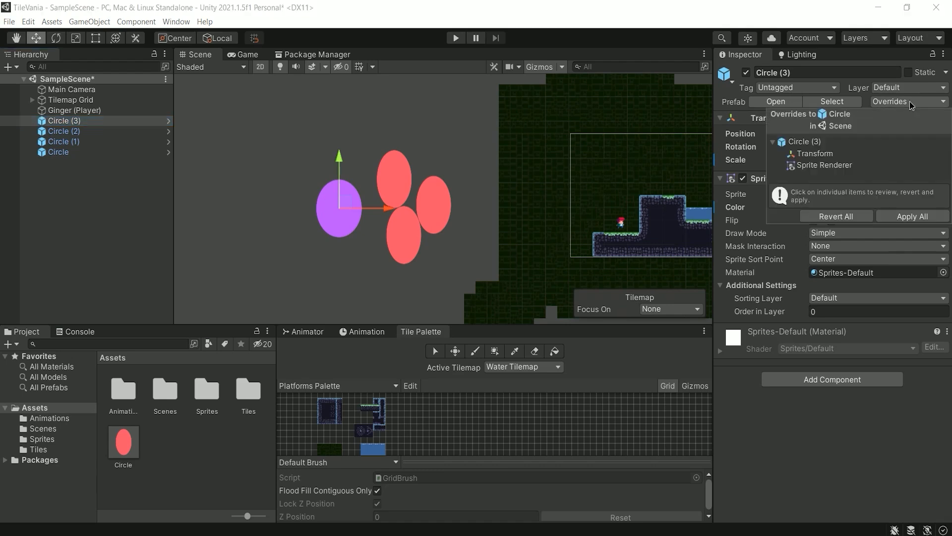
pyautogui.click(814, 166)
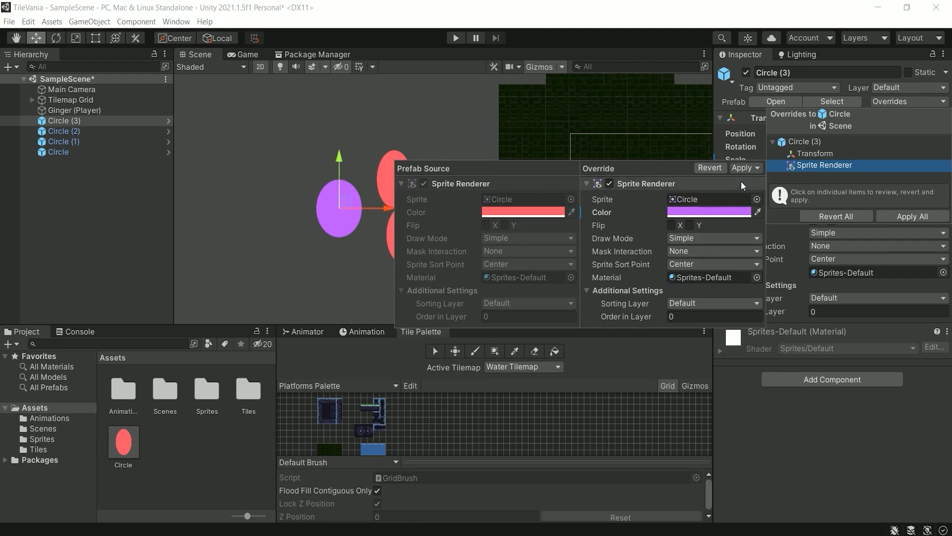
pyautogui.click(742, 167)
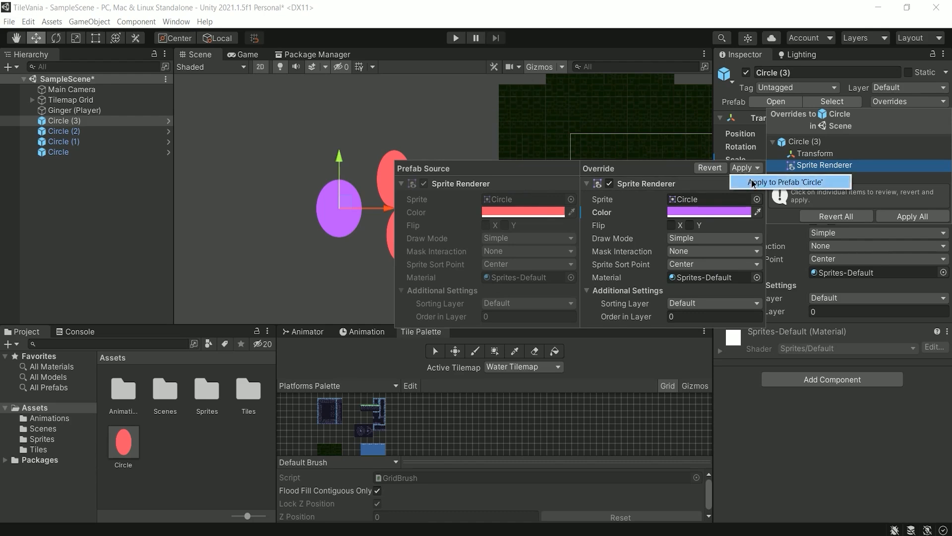
pyautogui.click(752, 180)
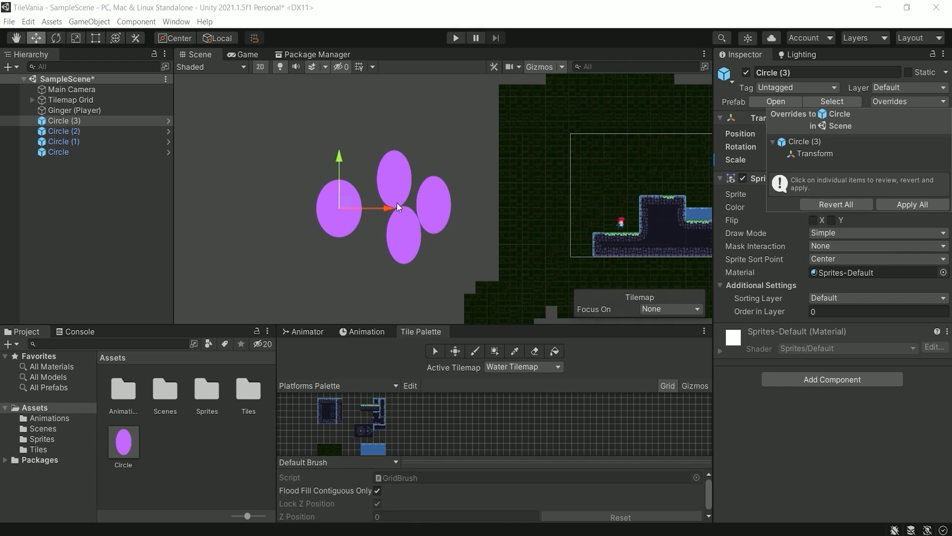
pyautogui.click(385, 125)
pyautogui.click(374, 166)
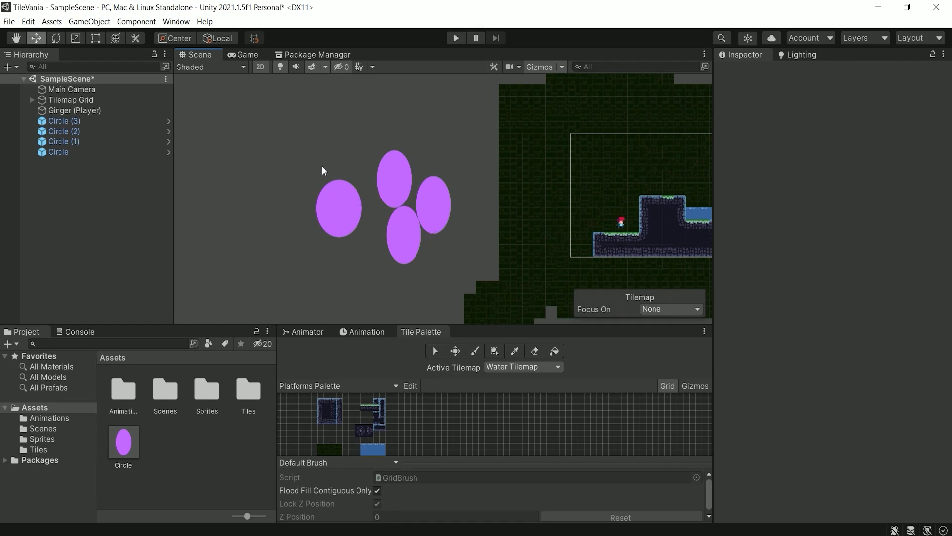
pyautogui.click(321, 195)
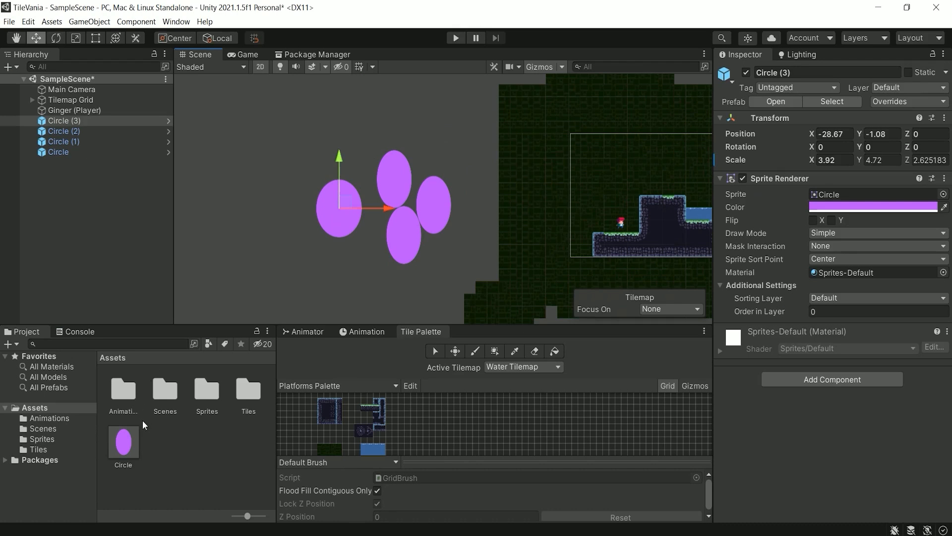
# Step: Place three Circle prefab instances in the scene at about X -36.51, Y -0.31; X -34.01, Y -5.77; and X -30.78, Y 3.72
pyautogui.moveTo(123, 447); pyautogui.dragTo(248, 200)
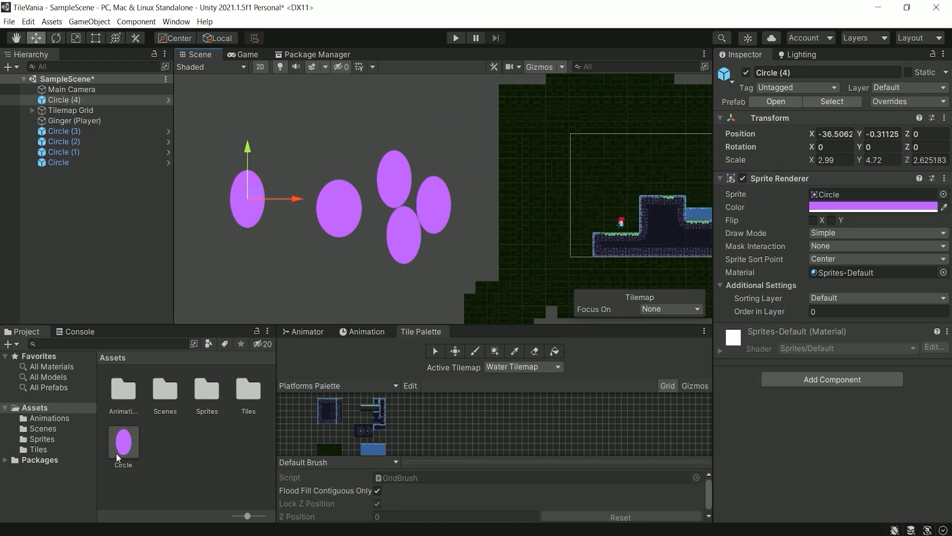
pyautogui.moveTo(120, 449); pyautogui.dragTo(277, 268)
pyautogui.moveTo(293, 240); pyautogui.dragTo(300, 220, button='middle')
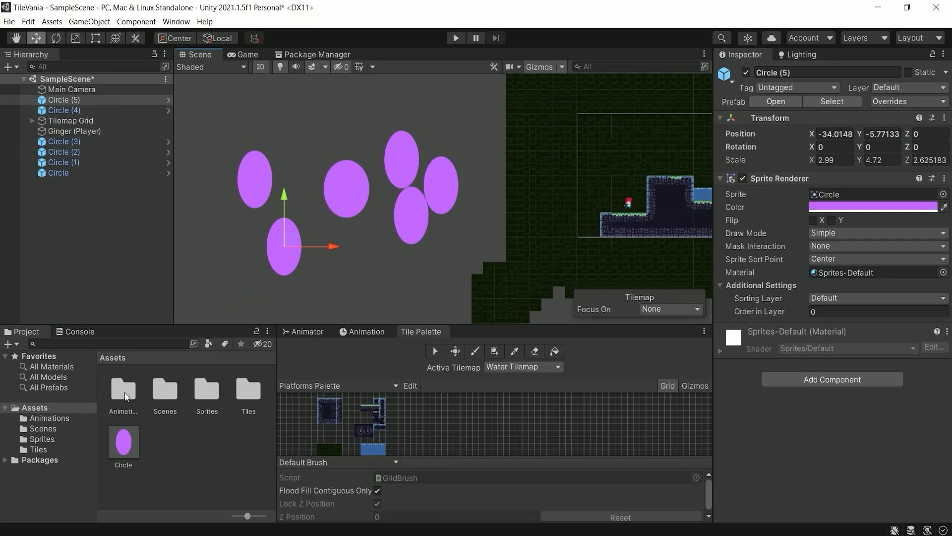
pyautogui.click(128, 444)
pyautogui.moveTo(128, 449); pyautogui.dragTo(299, 174)
pyautogui.moveTo(323, 128); pyautogui.dragTo(322, 131)
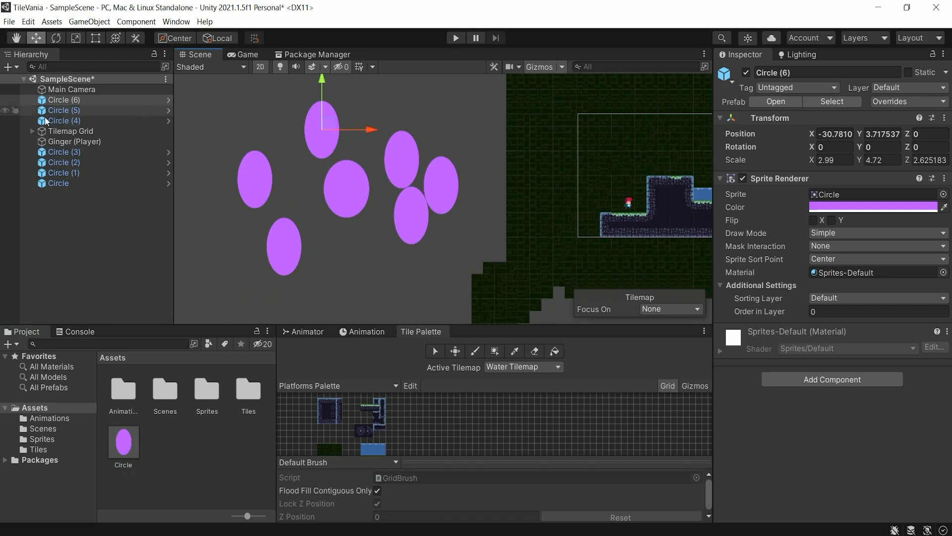
# Step: Add three more Circle prefab instances at about X -28.45, Y -7.73; X -38.76, Y 5.34; and X -34.46, Y 5.97
pyautogui.click(42, 100)
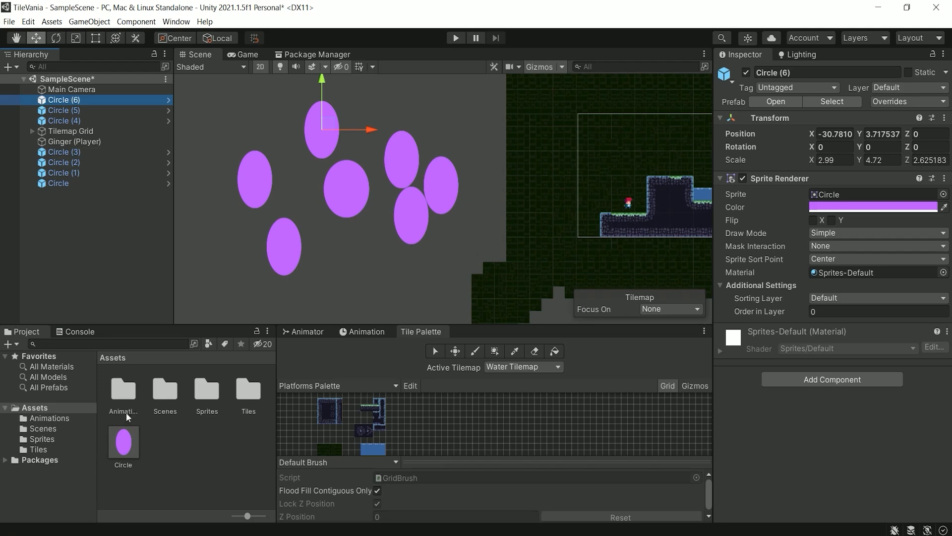
pyautogui.click(123, 449)
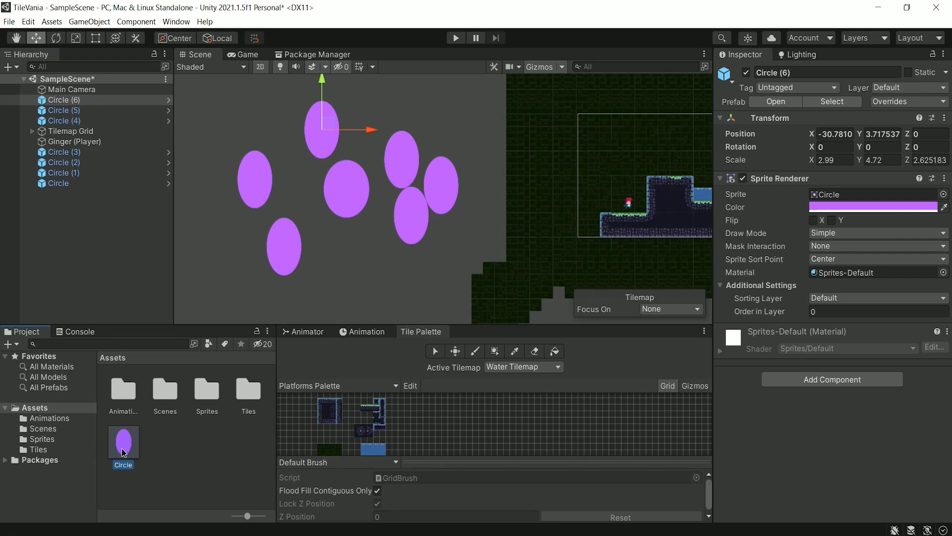
pyautogui.moveTo(121, 448); pyautogui.dragTo(350, 272)
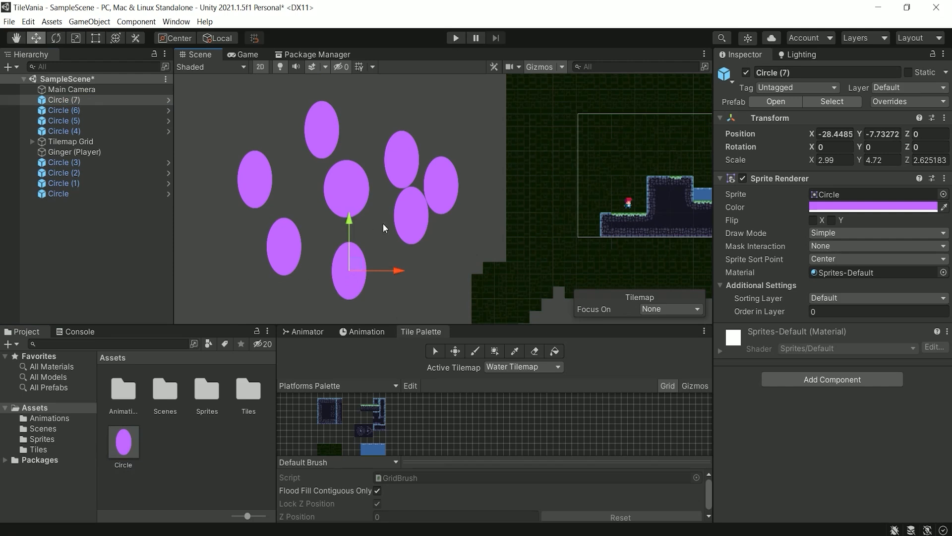
pyautogui.scroll(-2, 311, 199)
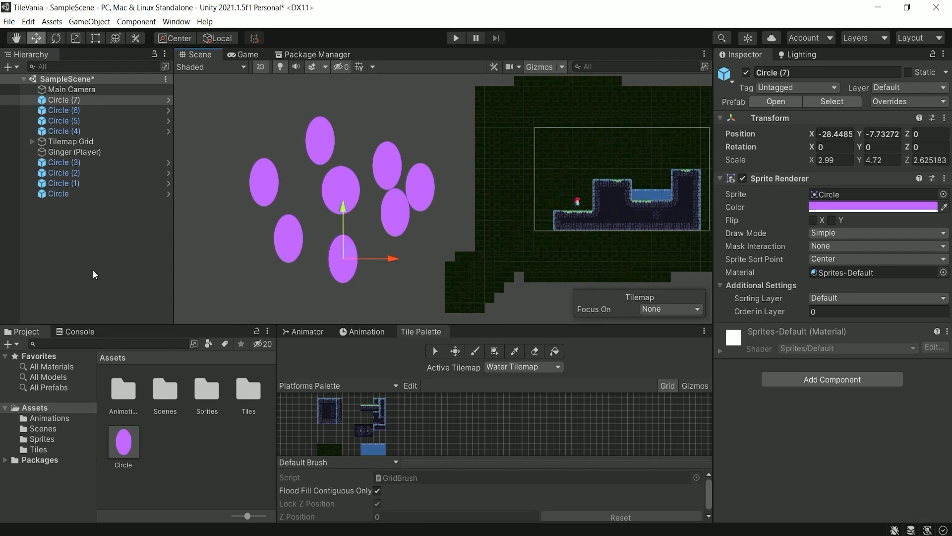
pyautogui.click(128, 446)
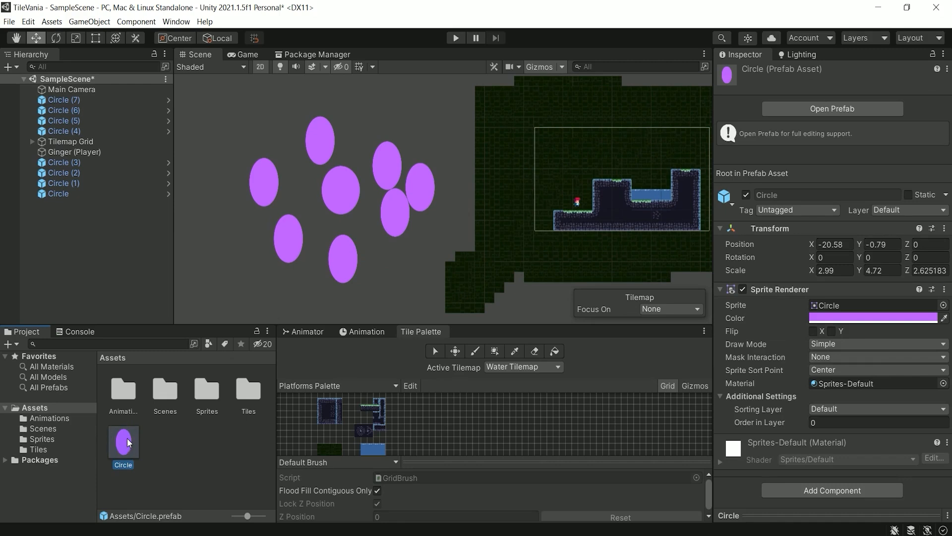
pyautogui.moveTo(128, 450); pyautogui.dragTo(242, 126)
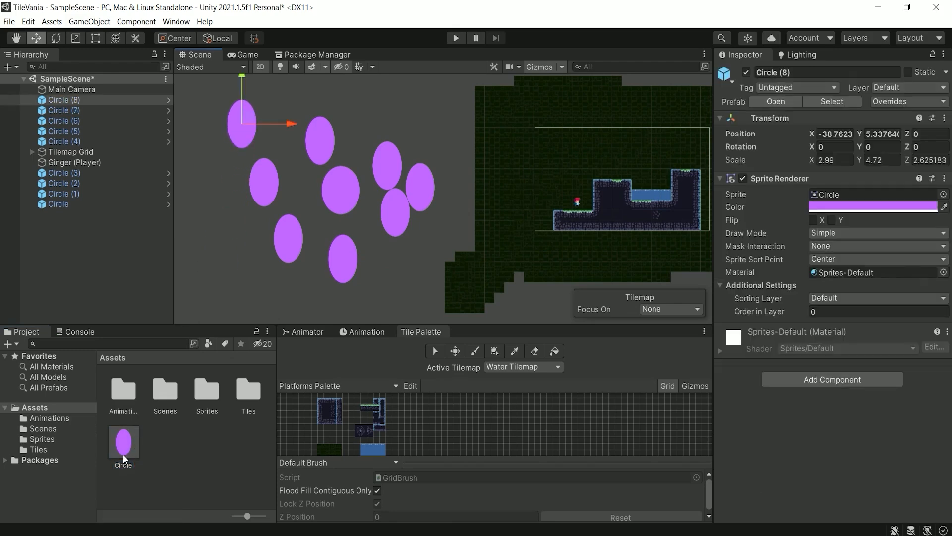
pyautogui.moveTo(123, 454); pyautogui.dragTo(266, 200)
pyautogui.moveTo(285, 120); pyautogui.dragTo(285, 118)
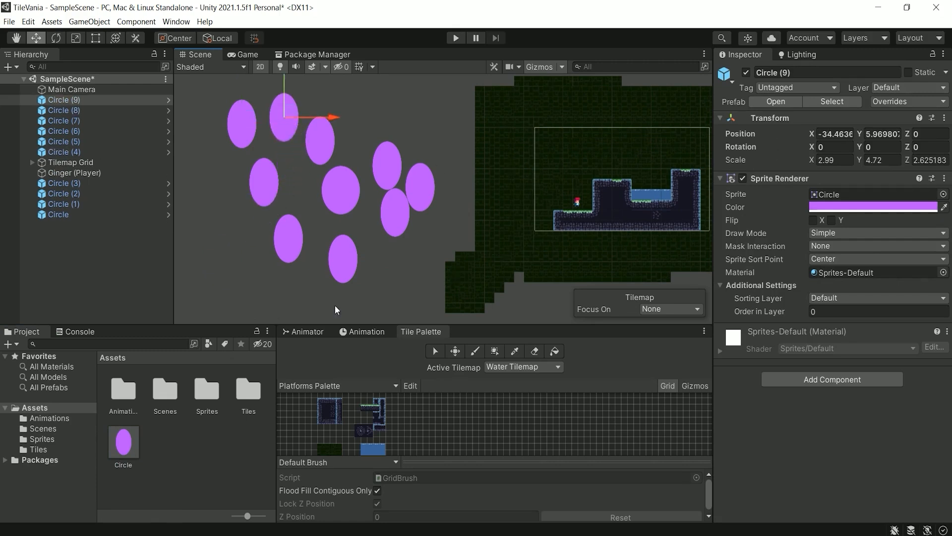
# Step: Set the Circle prefab asset's sprite color to green 56FF88
pyautogui.click(123, 450)
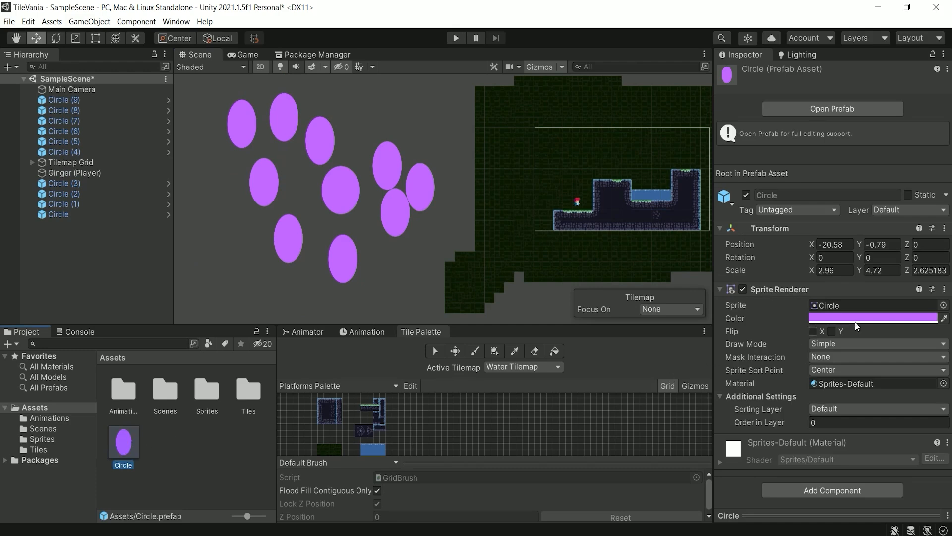
pyautogui.click(920, 320)
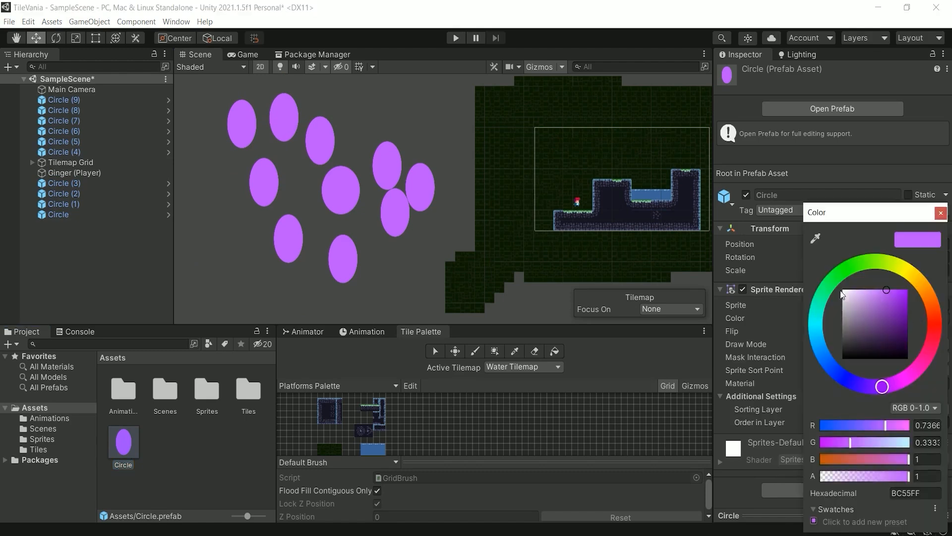
pyautogui.click(828, 279)
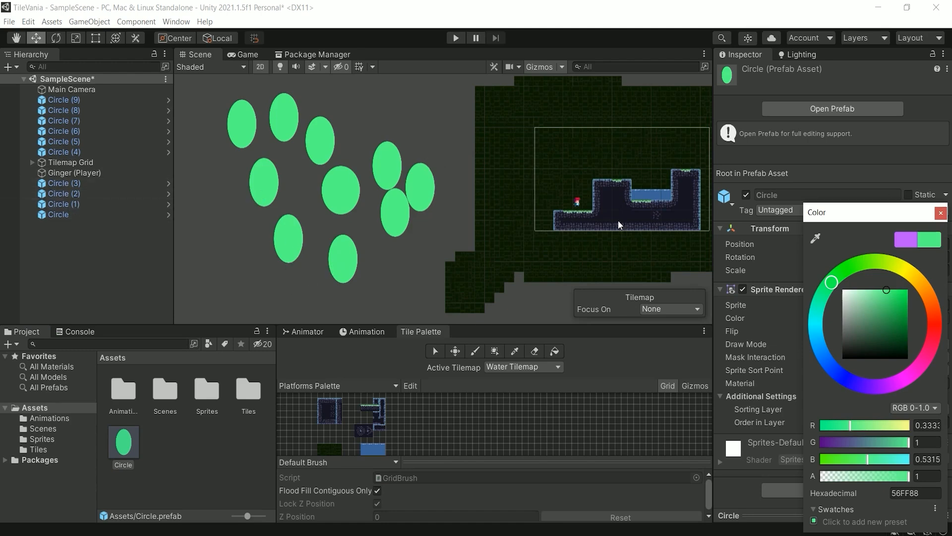
# Step: Place another Circle prefab instance in the scene at about X -21.44, Y -7.62
pyautogui.moveTo(597, 198); pyautogui.dragTo(570, 193, button='middle')
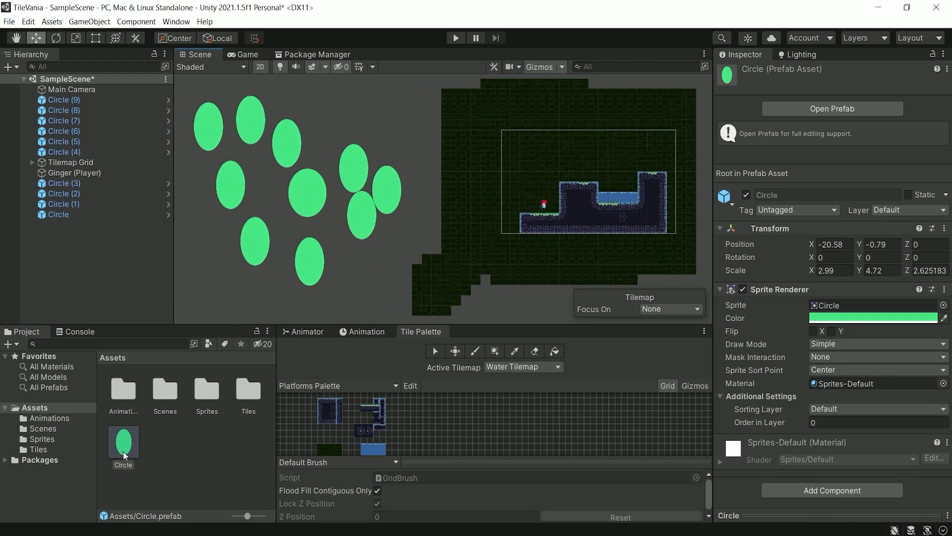
pyautogui.moveTo(123, 450); pyautogui.dragTo(379, 261)
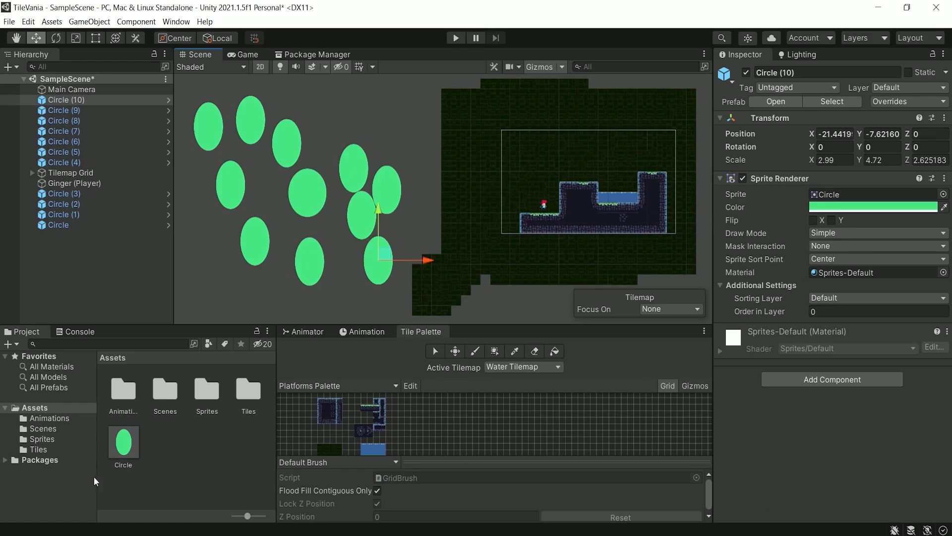